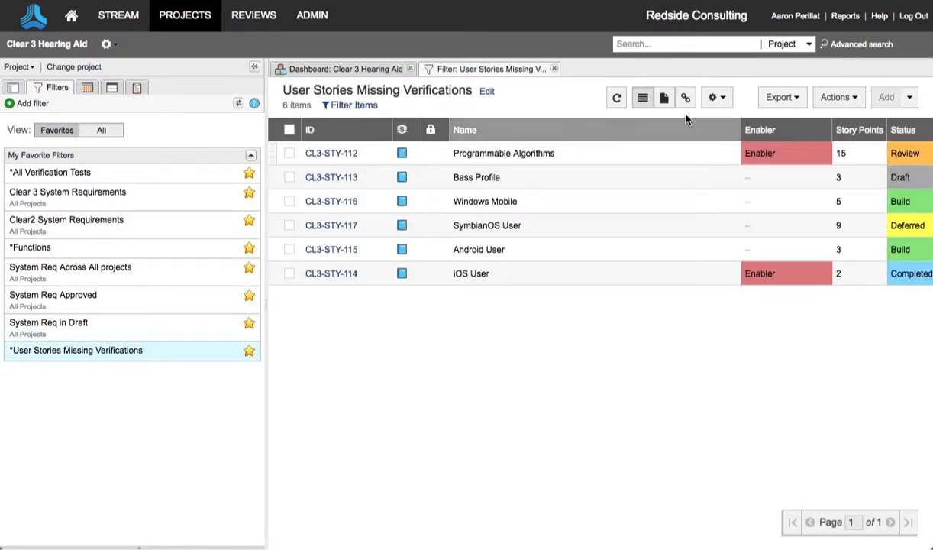
- Open the filter results in trace view and start adding a related downstream Verification to the Bass Profile user story
left_click(686, 97)
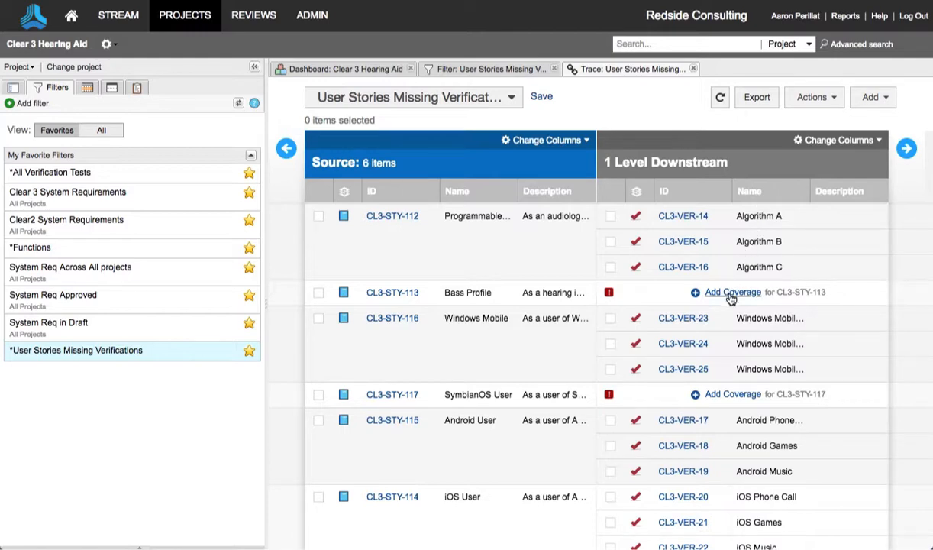
left_click(530, 291)
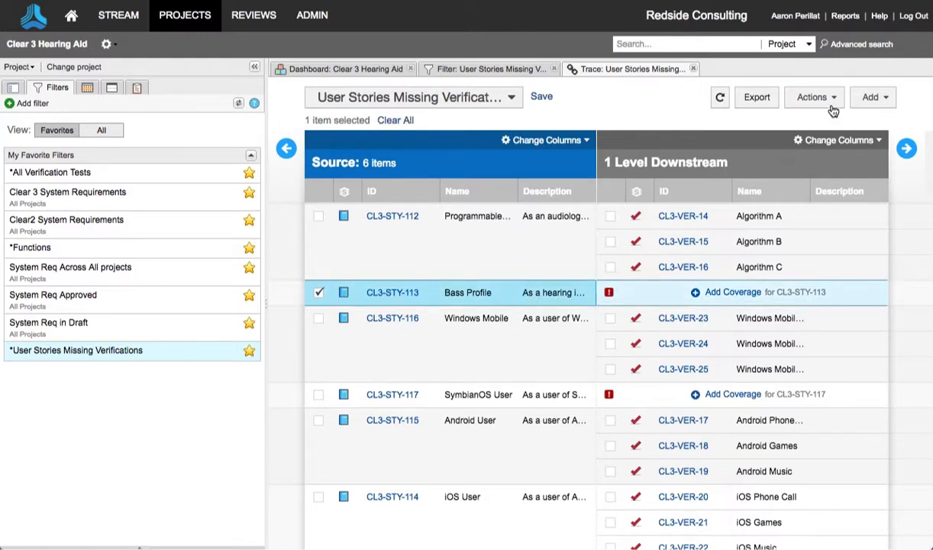
left_click(871, 97)
mouse_move(810, 117)
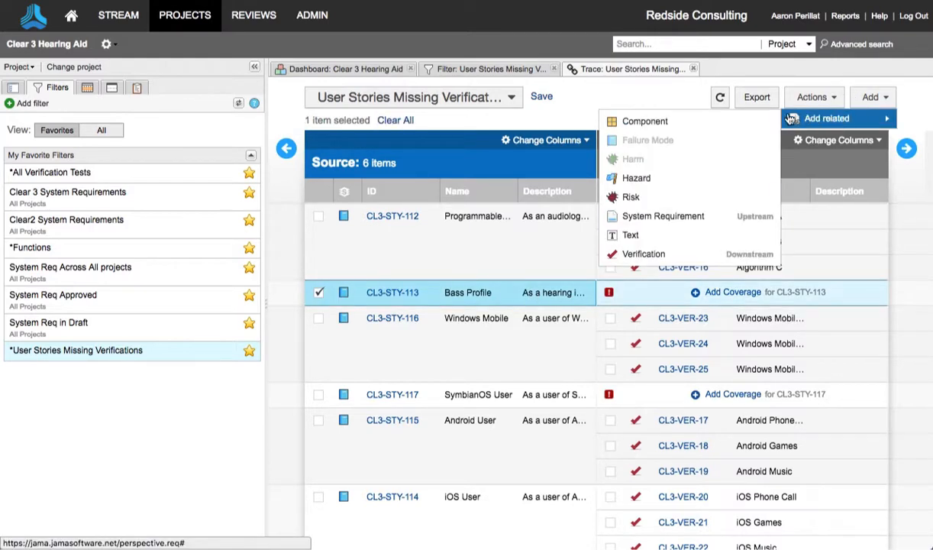
left_click(643, 253)
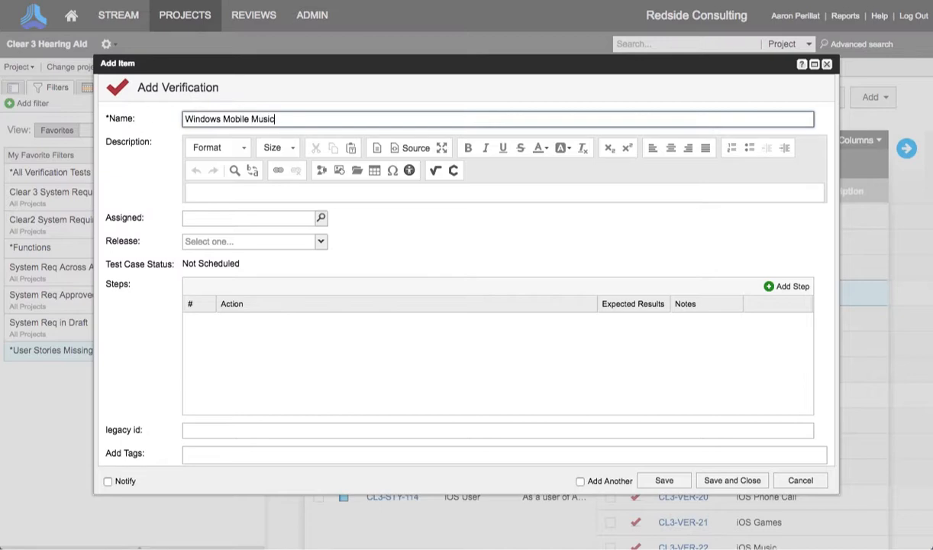
- Name the new verification Windows Mobile Music and assign it to a team member
scroll(547, 376, "down", 1)
left_click(321, 207)
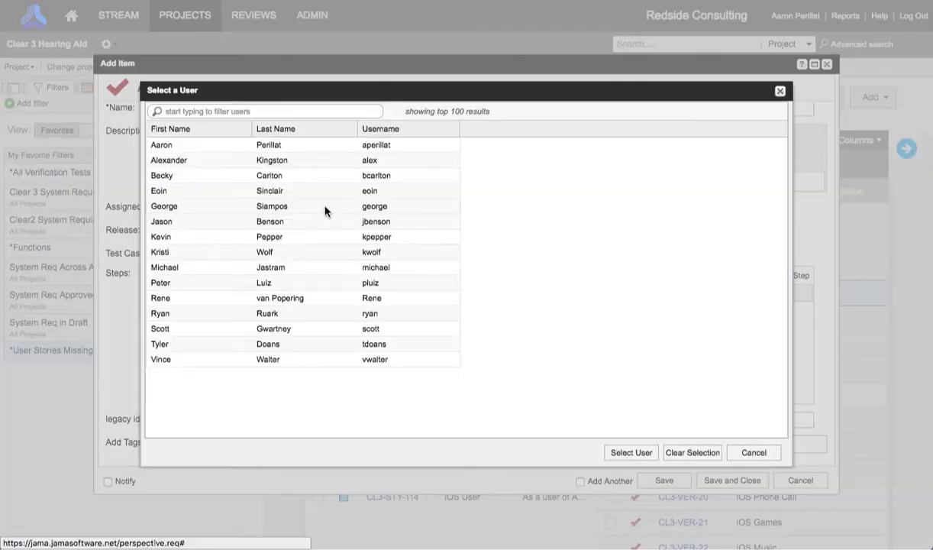
double_click(307, 200)
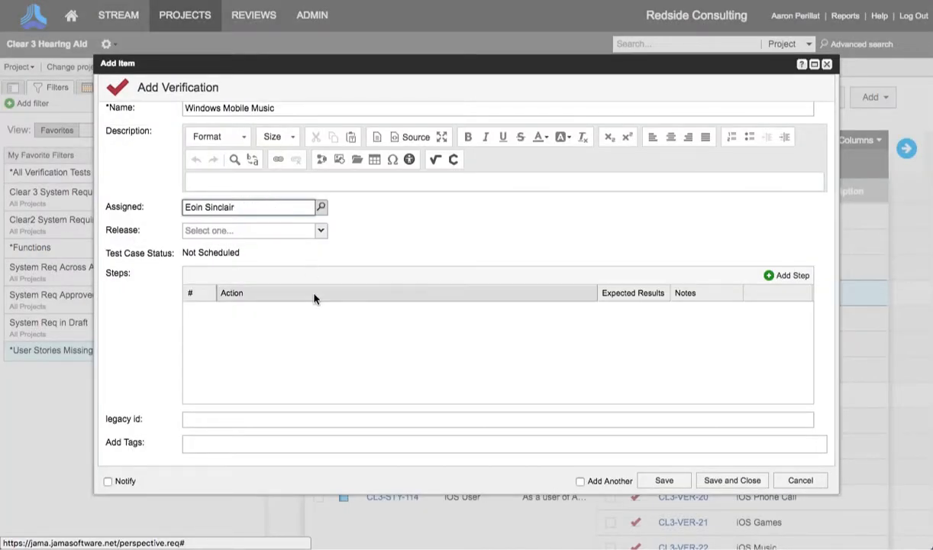
left_click(311, 319)
- Add a first step "Ensure music plays back within the appropriate range" expecting "Game volume shall be measured at no lower than 9dB at 5 meters"
left_click(788, 274)
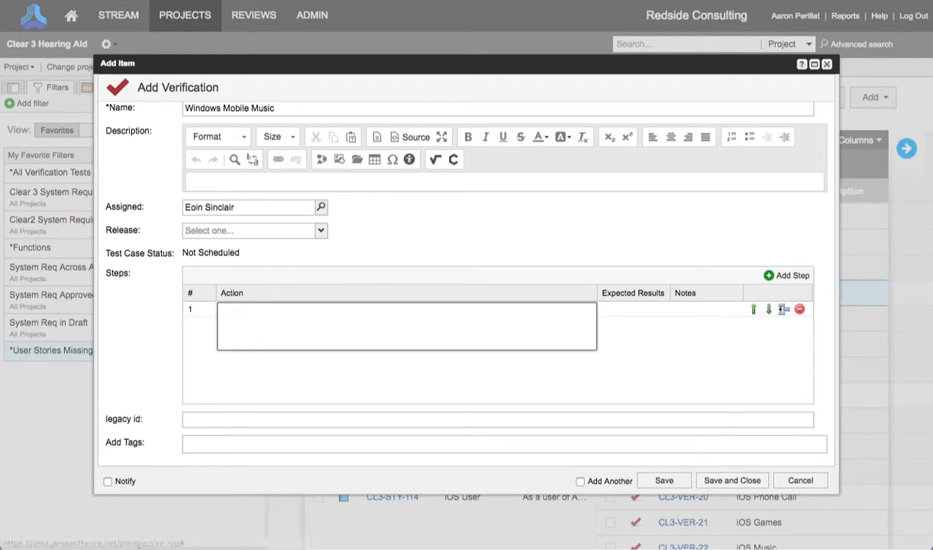
left_click(287, 312)
type("Ensure music plays back within the appropriate range")
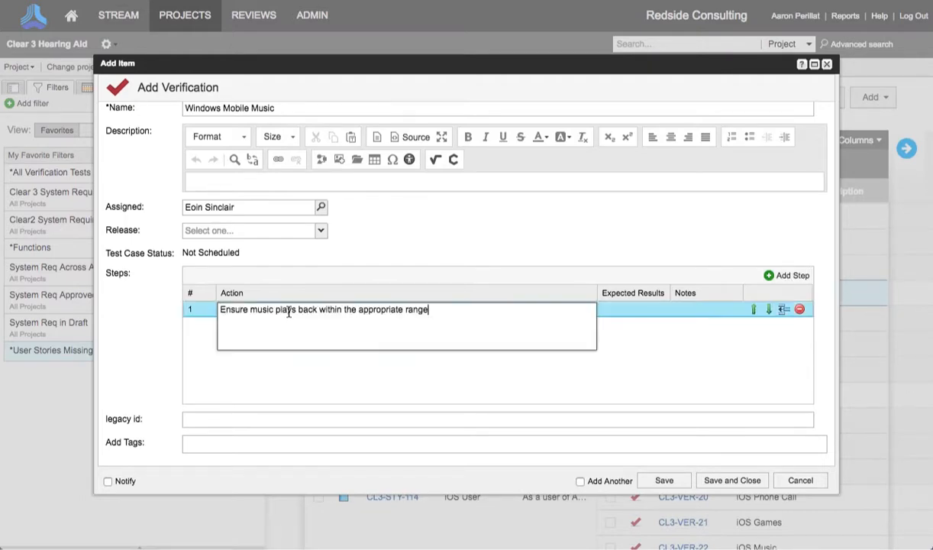
key("Return")
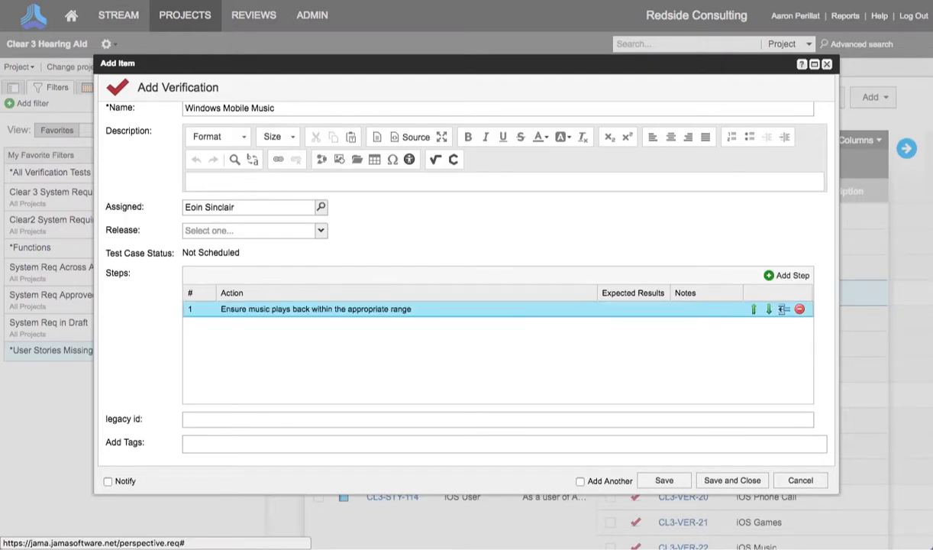
left_click(629, 310)
type("Game volume should be measured at no lower than 0dB at 5 meters")
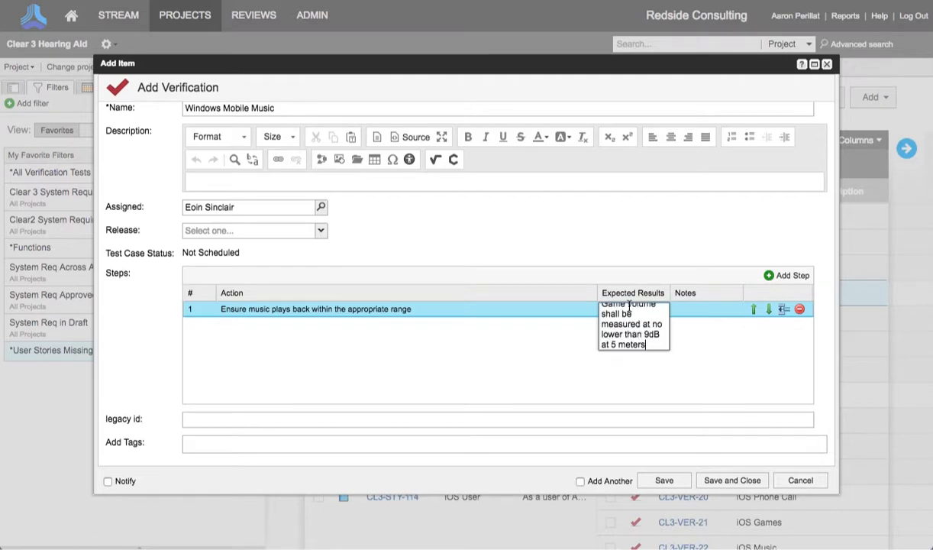
key("Return")
- Add a second step "Ensure music sound controls work" and fill in its expected result beginning "Ensure music s"
left_click(788, 274)
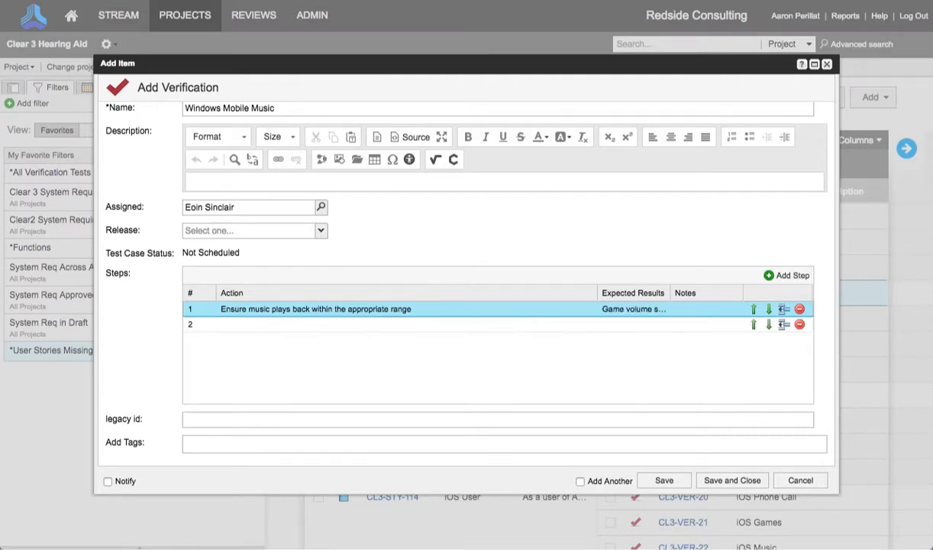
left_click(229, 323)
type("Ensure music sound controls work")
key("Return")
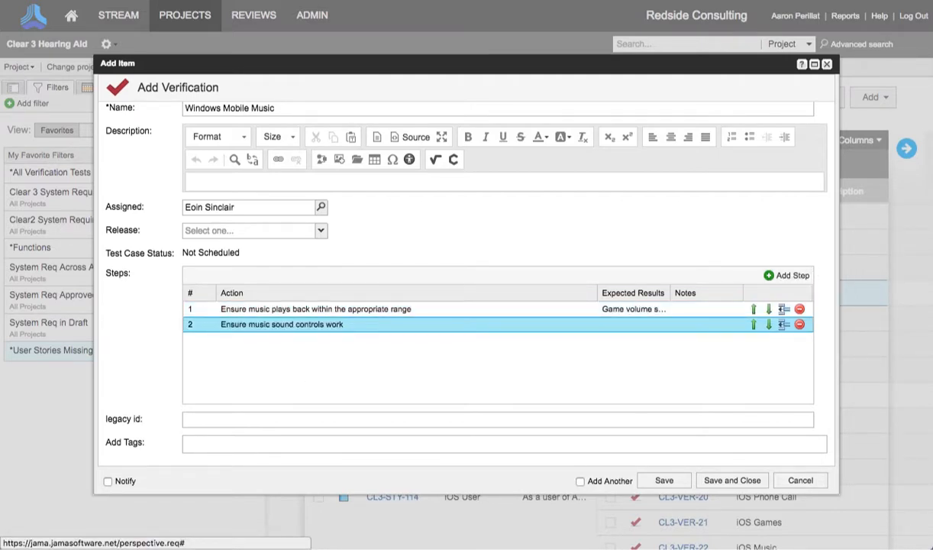
left_click(615, 324)
type("Ensure music s")
key("Return")
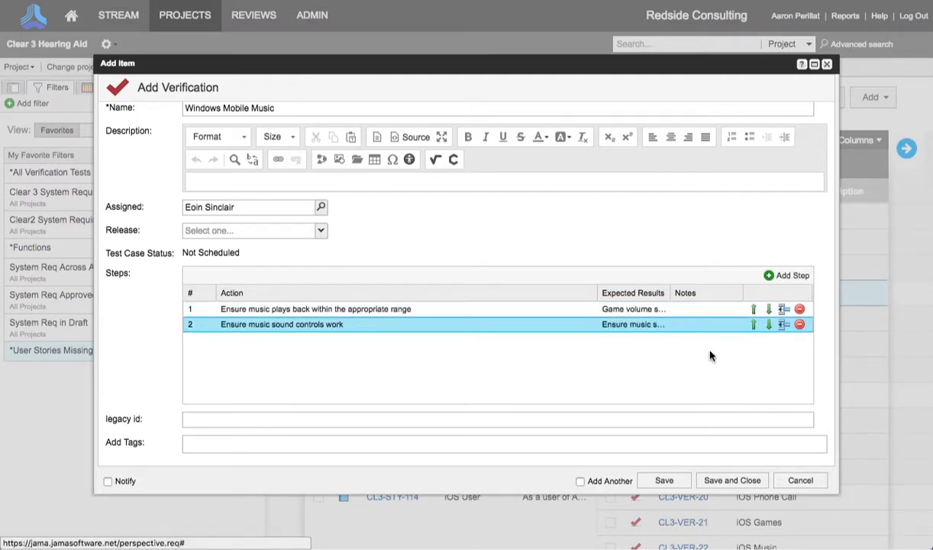
- Save and close the verification, storing it in Verification Protocols under SubSystems, Sound Processor, Software
left_click(737, 480)
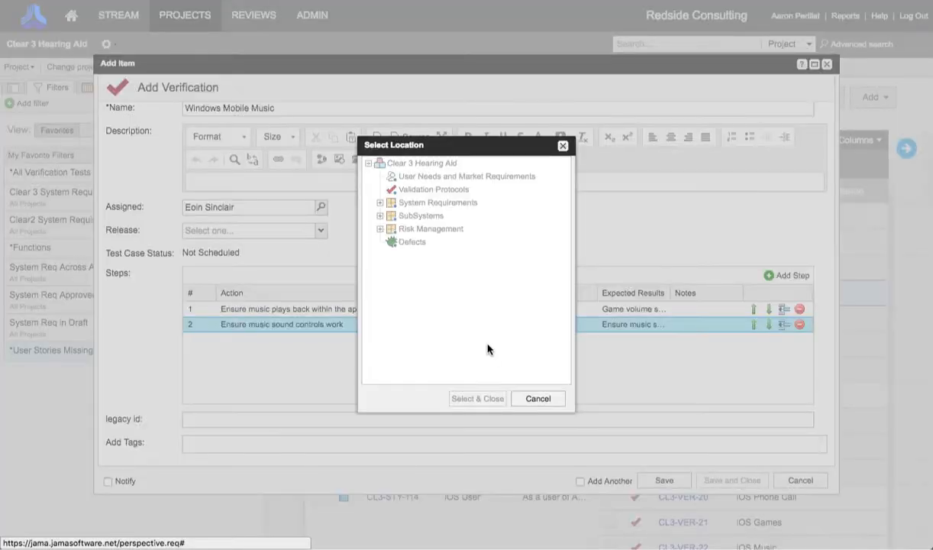
left_click(380, 215)
left_click(392, 242)
left_click(403, 268)
left_click(471, 321)
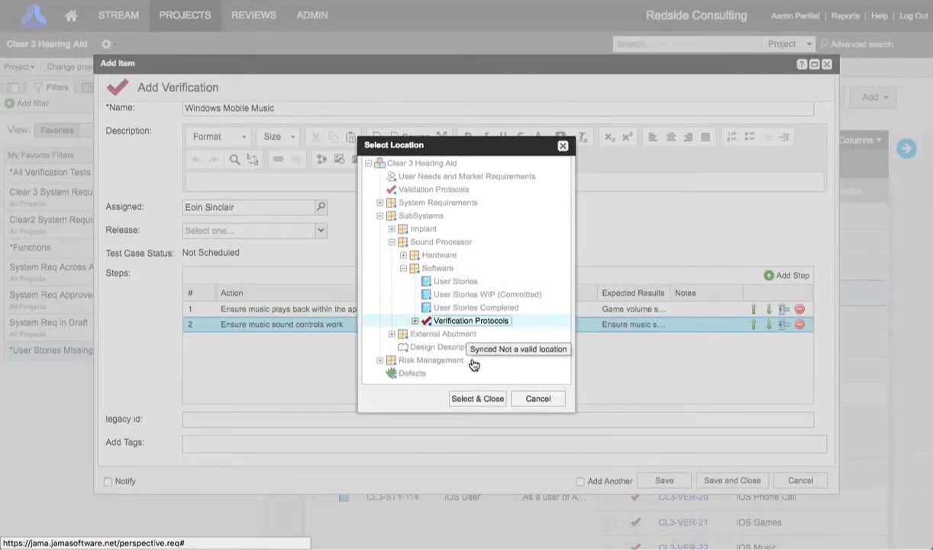
left_click(481, 397)
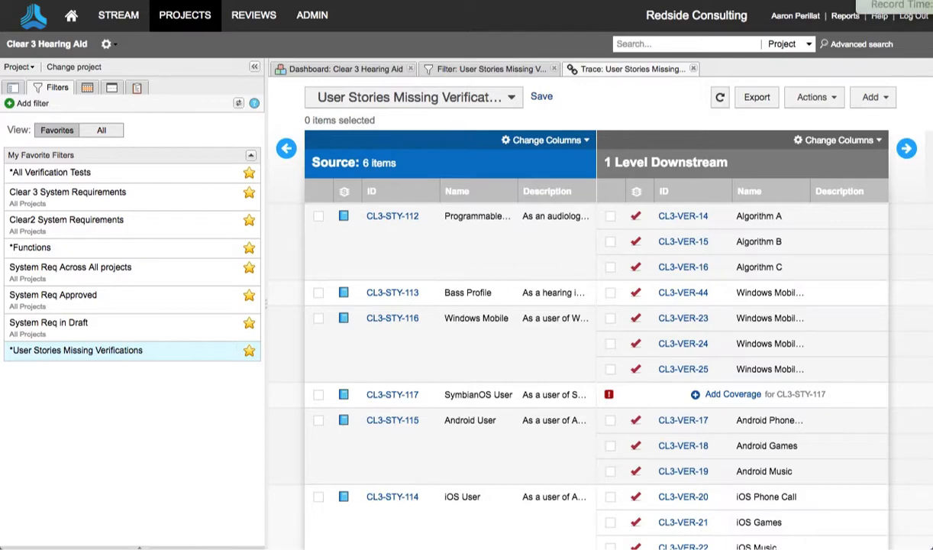
- Open the full item page of the verification linked to Bass Profile and show its comments
left_click(666, 293)
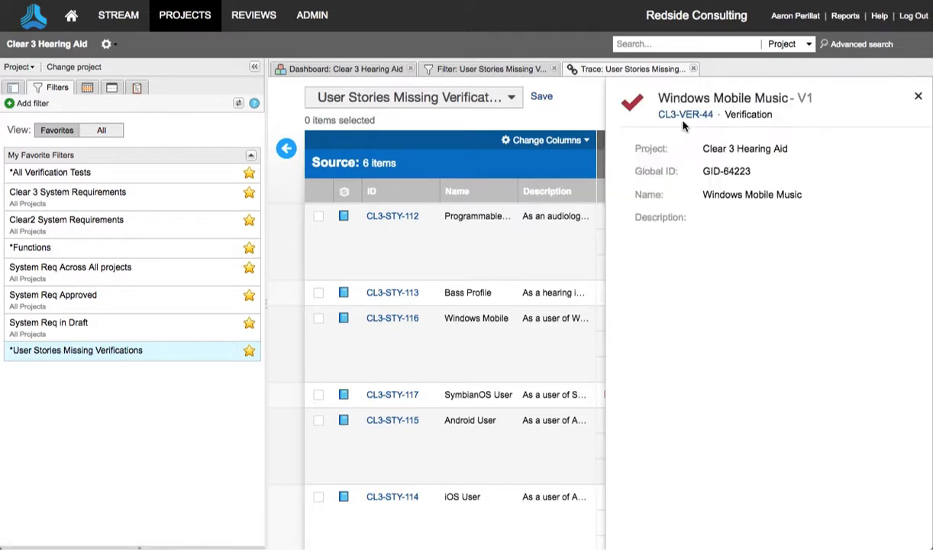
left_click(661, 119)
left_click(918, 260)
- Post a comment mentioning the assignee, "Where can I find details on the protocols that are needed when setting up the listening room?", flagged as decision needed
left_click(558, 373)
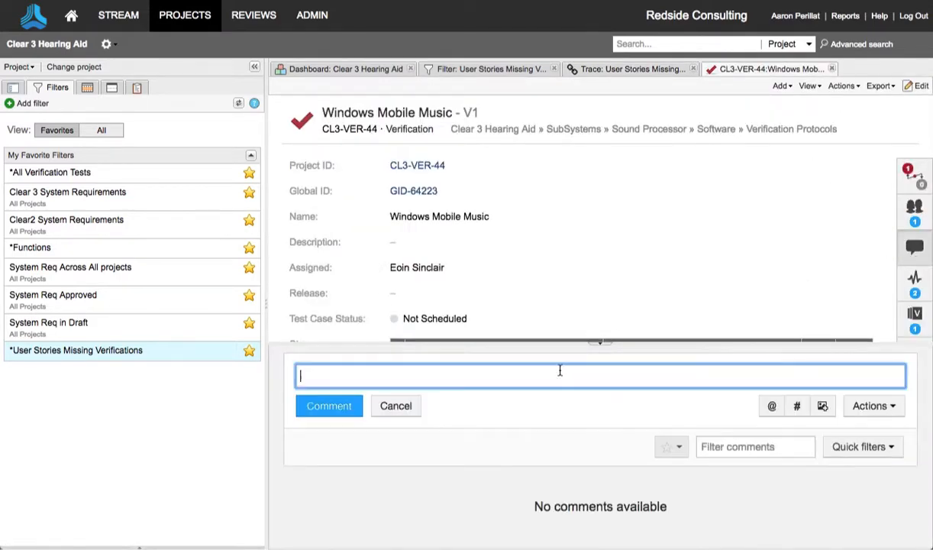
type("@")
left_click(449, 456)
type("Where can I find details on the protocols that are needed when setting up the listening room?")
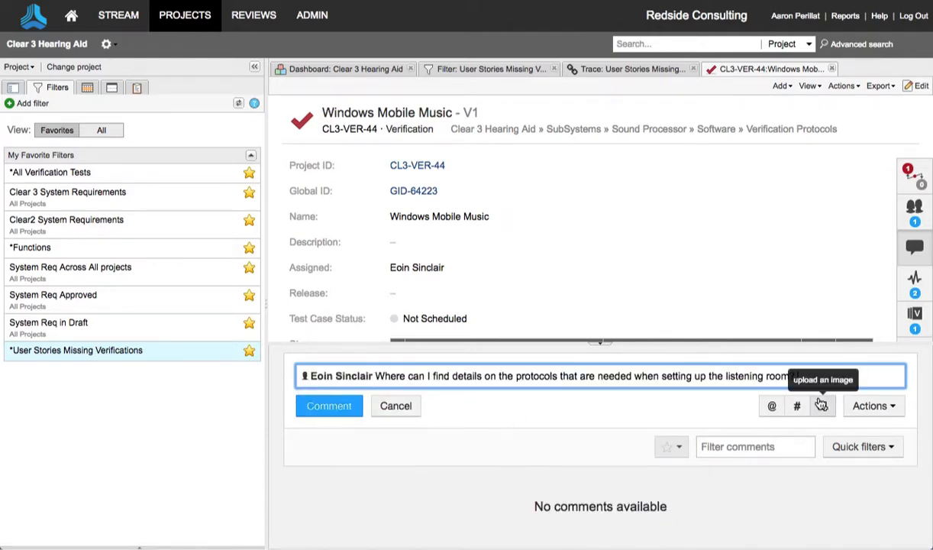
left_click(873, 406)
left_click(798, 450)
left_click(339, 407)
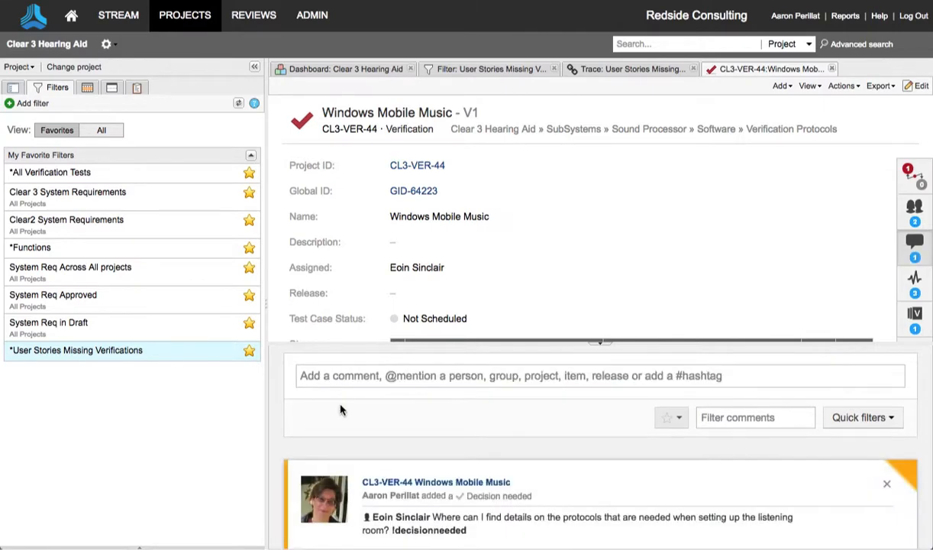
- View the related Bass Profile user story's relationships, and reopen the User Stories Missing Verifications filter in trace view
left_click(911, 188)
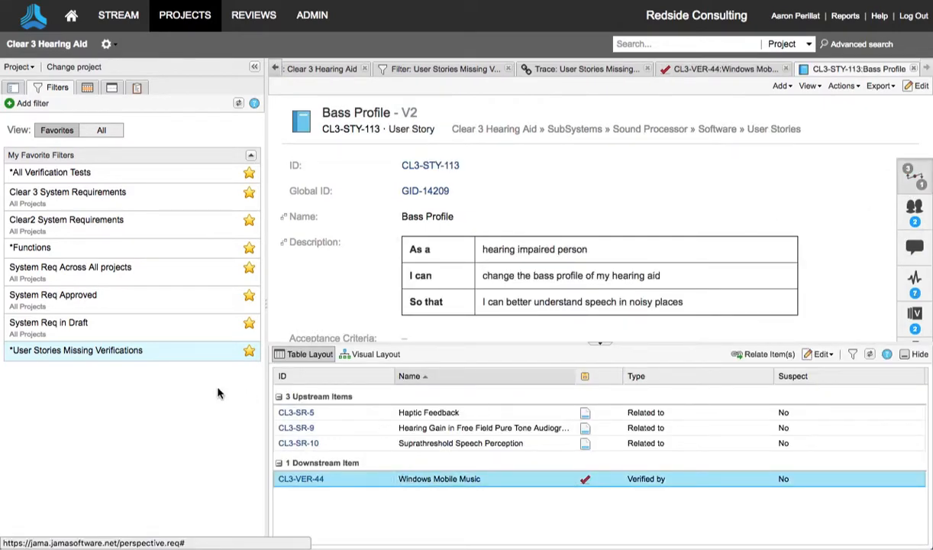
left_click(126, 350)
left_click(656, 93)
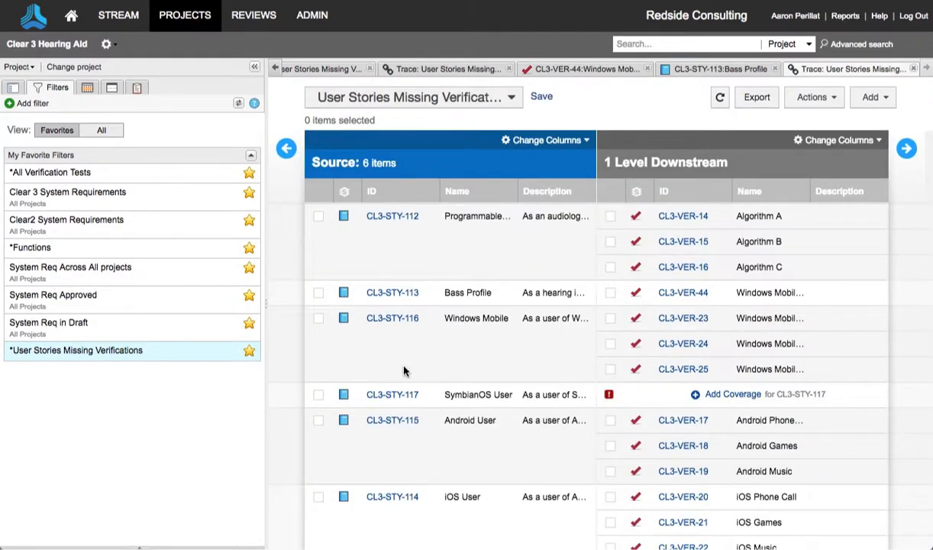
- Select the SymbianOS User story, open the item explorer for relating existing items, and view the options for adding a related item
left_click(445, 295)
left_click(523, 340)
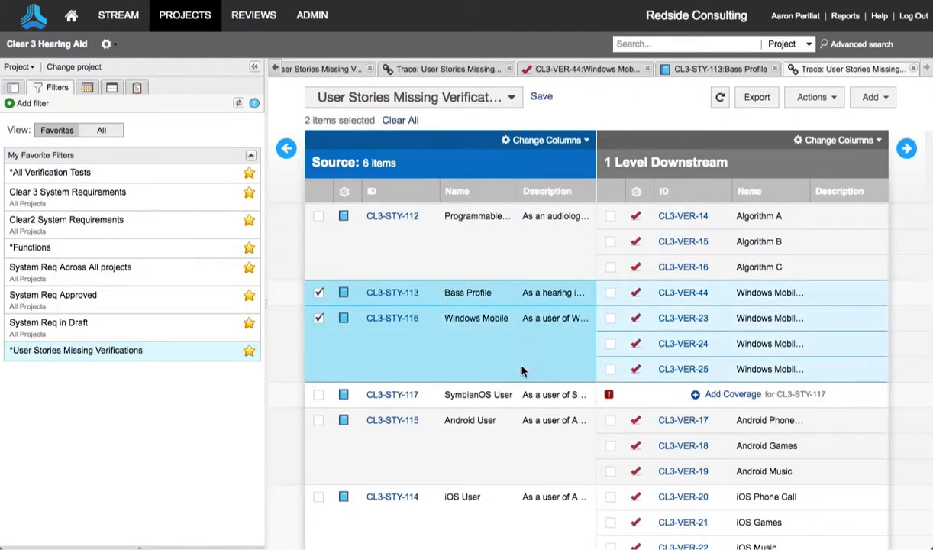
left_click(516, 397)
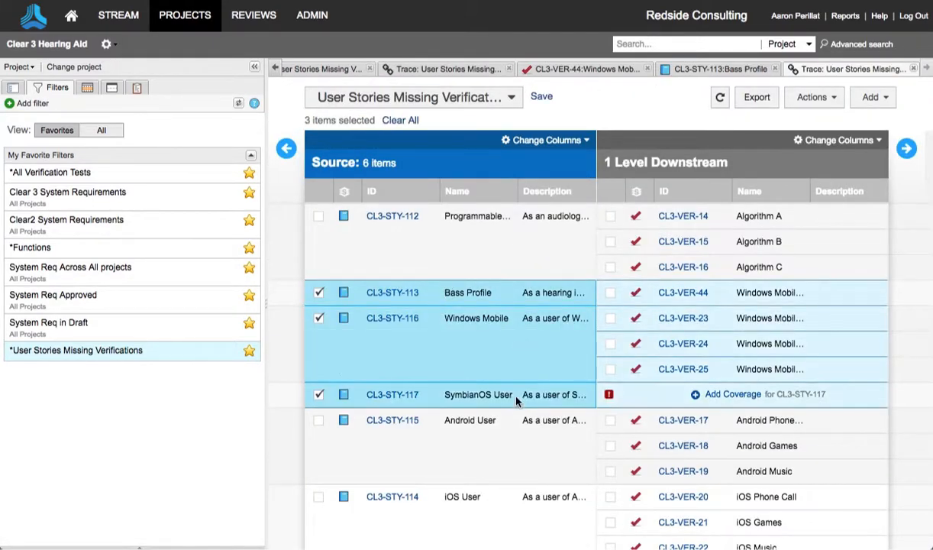
left_click(732, 396)
left_click(609, 116)
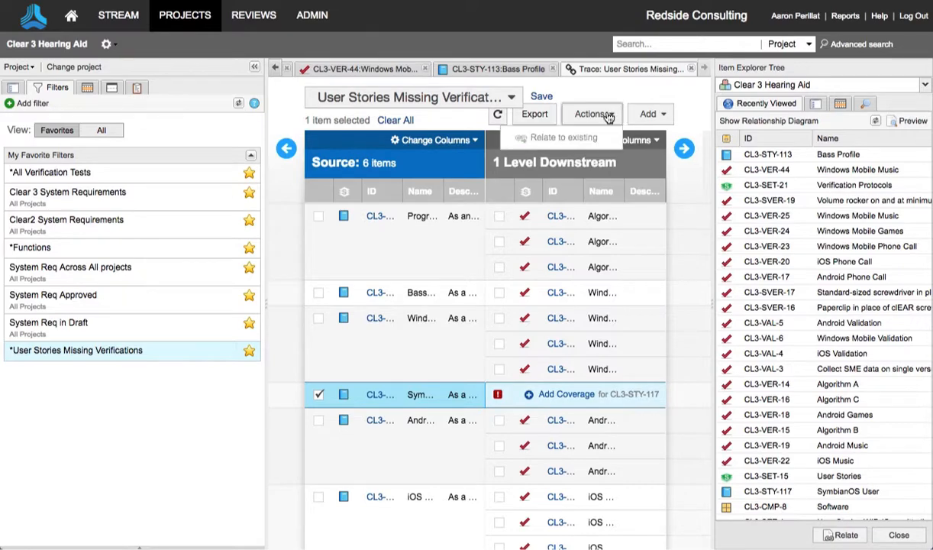
left_click(650, 115)
mouse_move(646, 138)
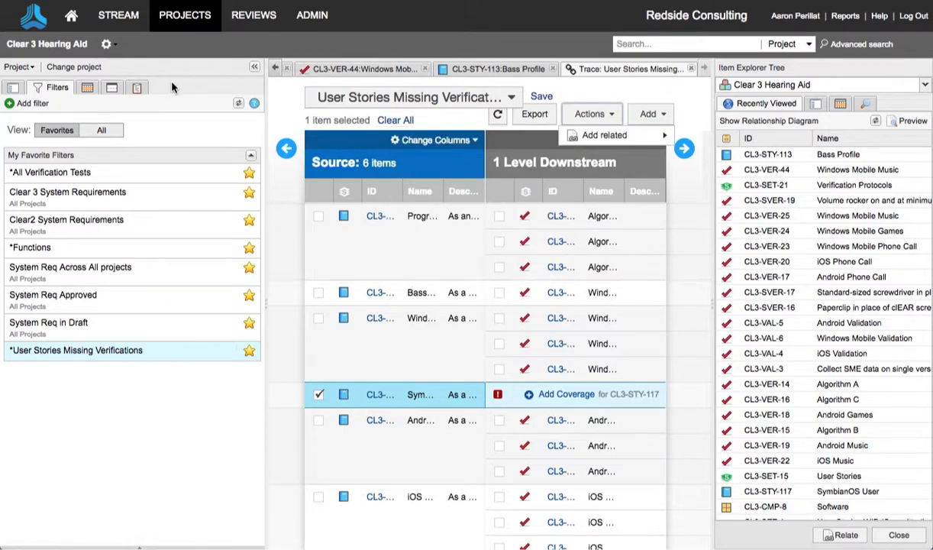
- Open the Mobile Devices Operational Qualifications test plan and view its test cases and test runs
left_click(135, 86)
left_click(136, 144)
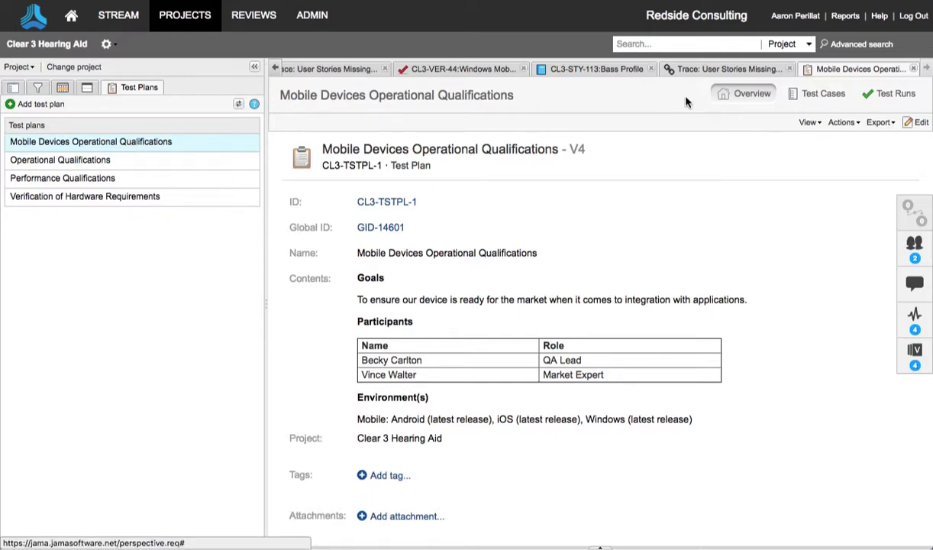
left_click(821, 92)
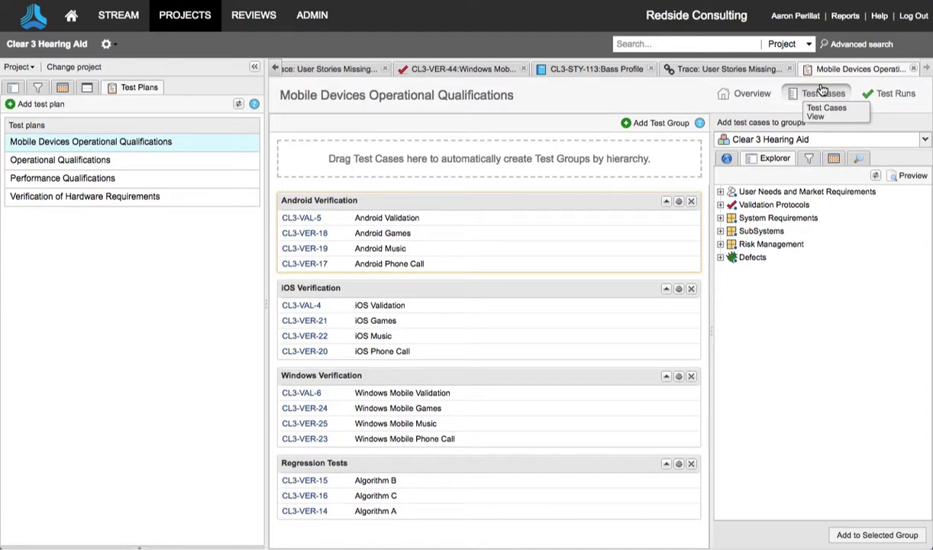
left_click(891, 94)
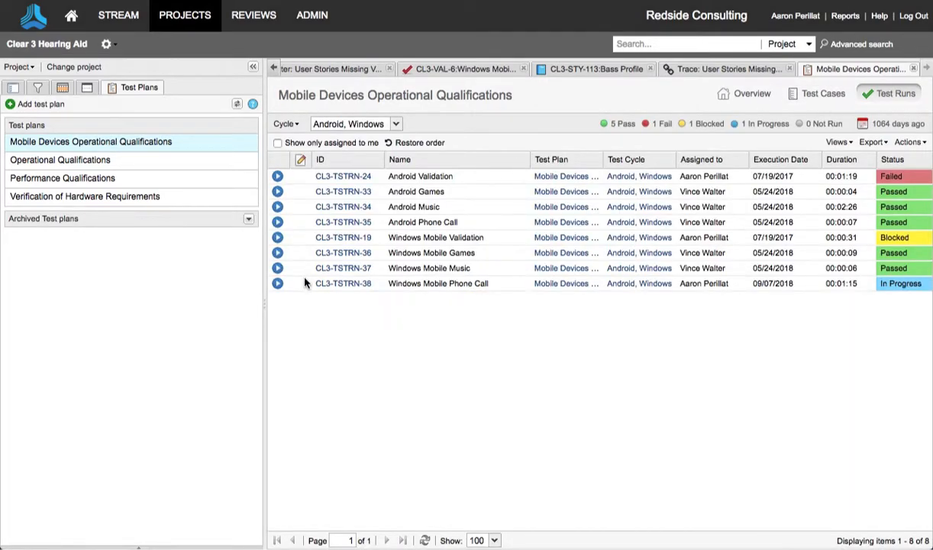
- Start the Windows Mobile Phone Call test run, marking steps 1 and 2 as passed and step 3 as failed
left_click(278, 283)
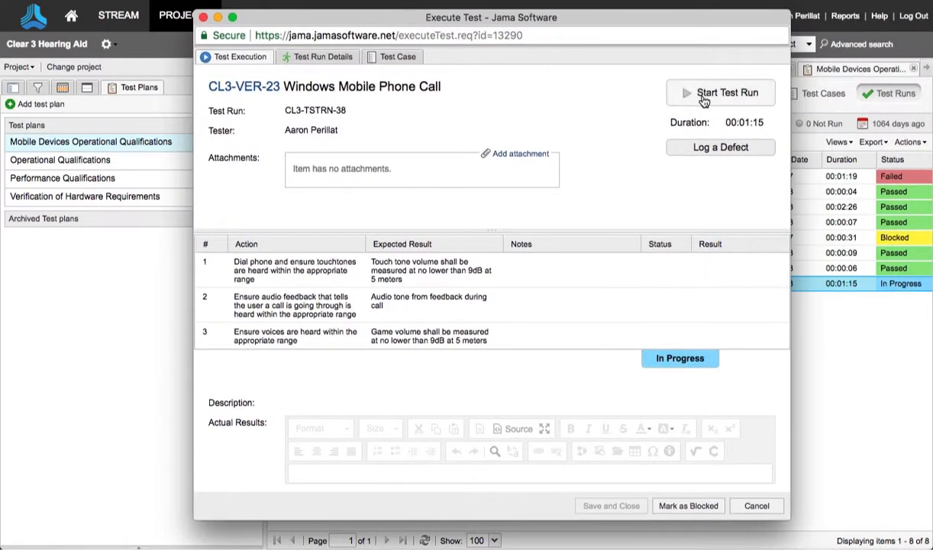
left_click(708, 99)
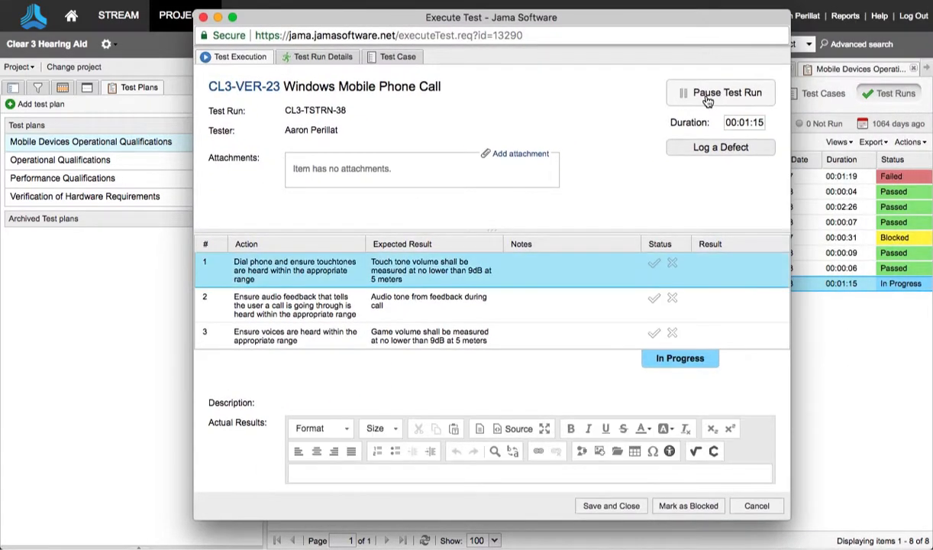
left_click(654, 263)
left_click(654, 285)
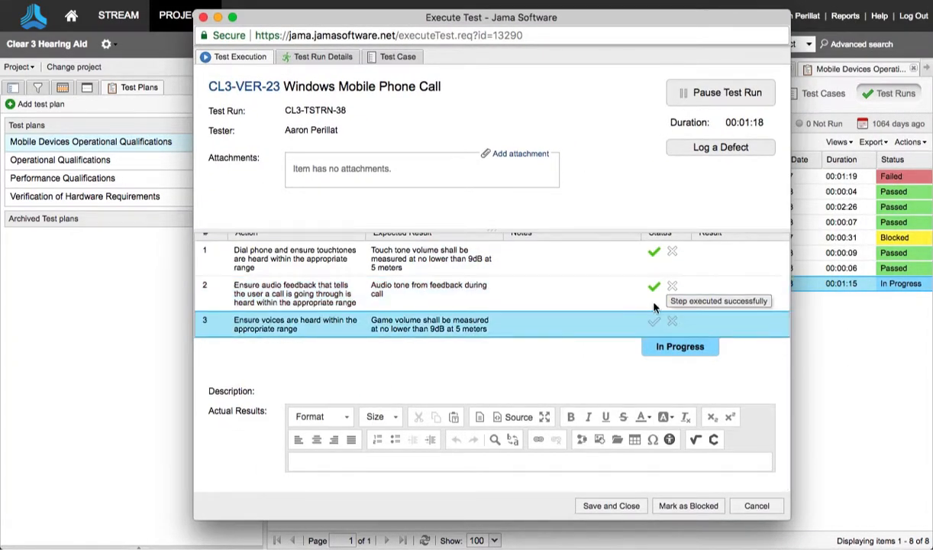
left_click(672, 321)
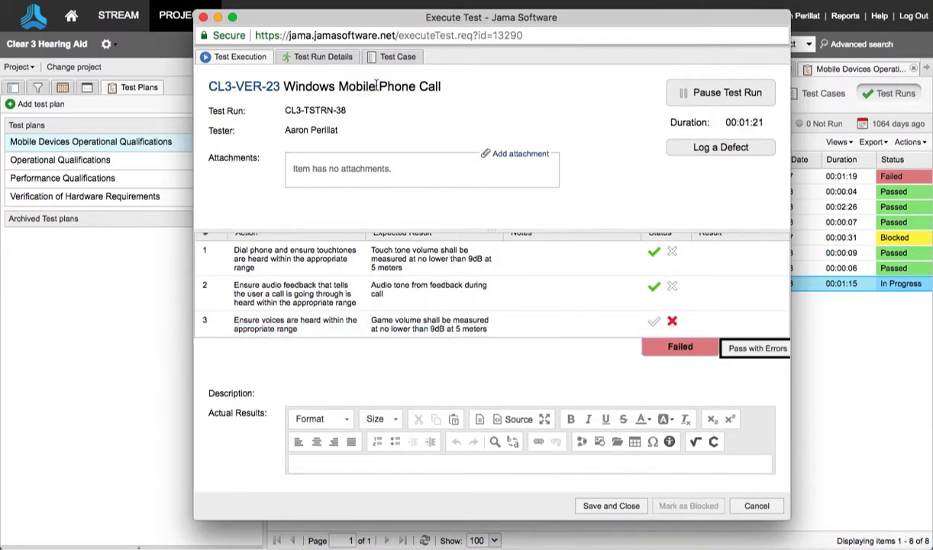
- Review the test run's details, including upstream items and associated defects, and return to the test execution form
left_click(321, 58)
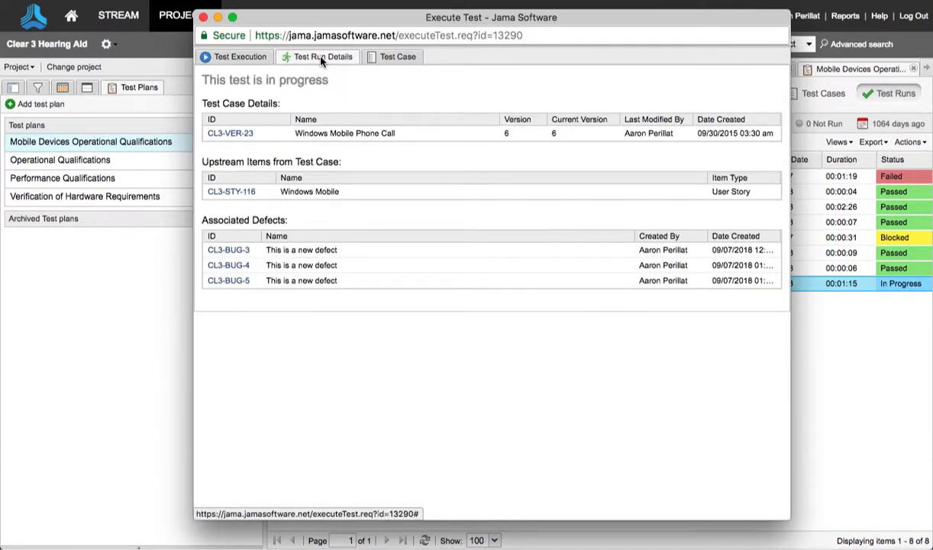
left_click(240, 60)
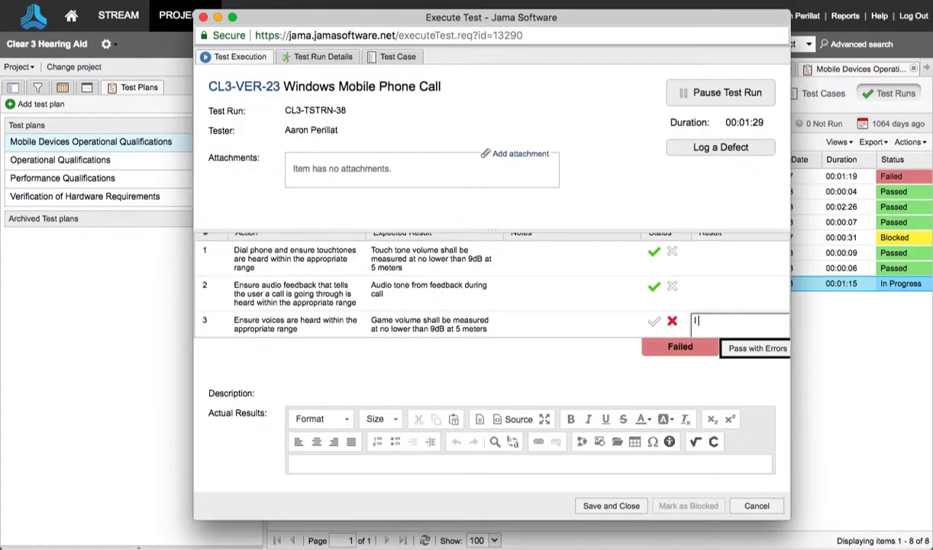
- Record "I could not hear the volume" as the result of failed step 3, and save and close the test run
type("I could not hear the volu")
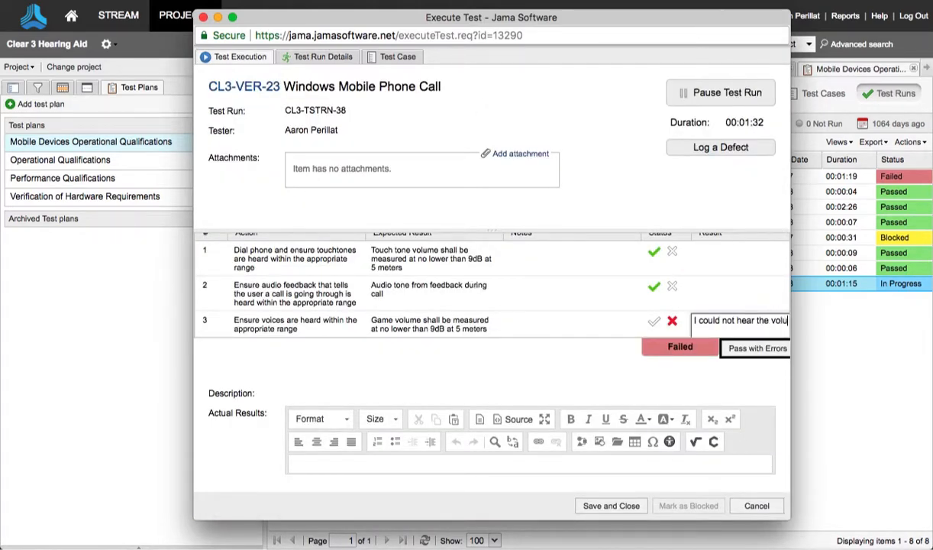
type("me")
left_click(615, 506)
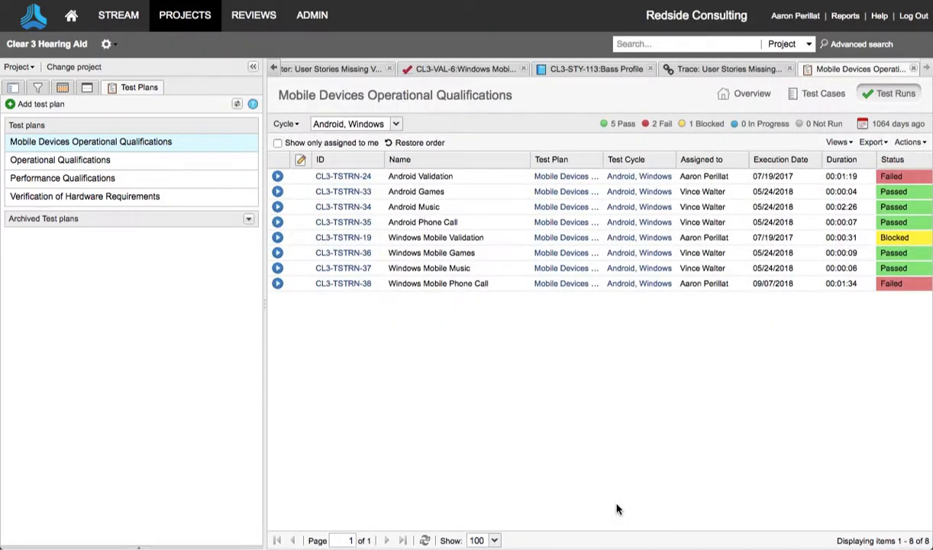
- Reopen the Windows Mobile Phone Call test run and log a defect named "This is a new defect" with Medium priority
left_click(275, 285)
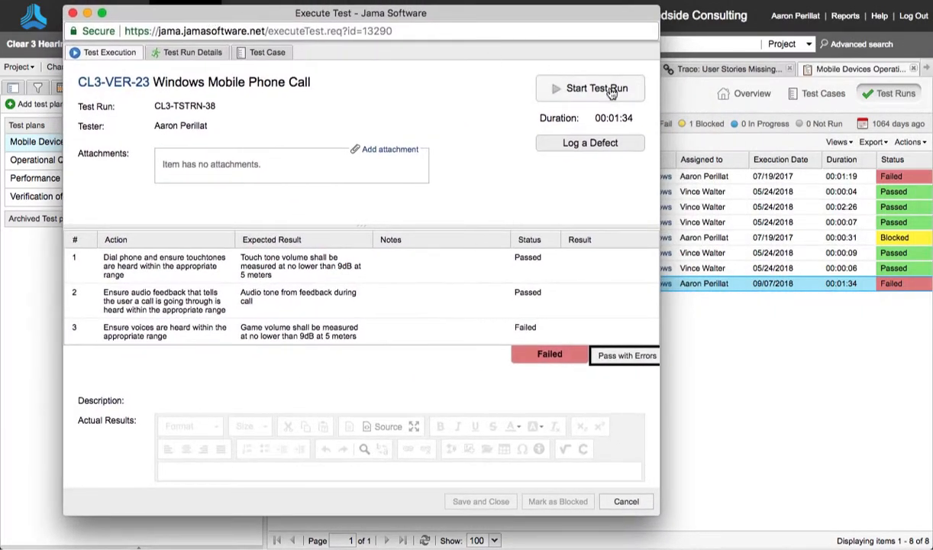
left_click(589, 143)
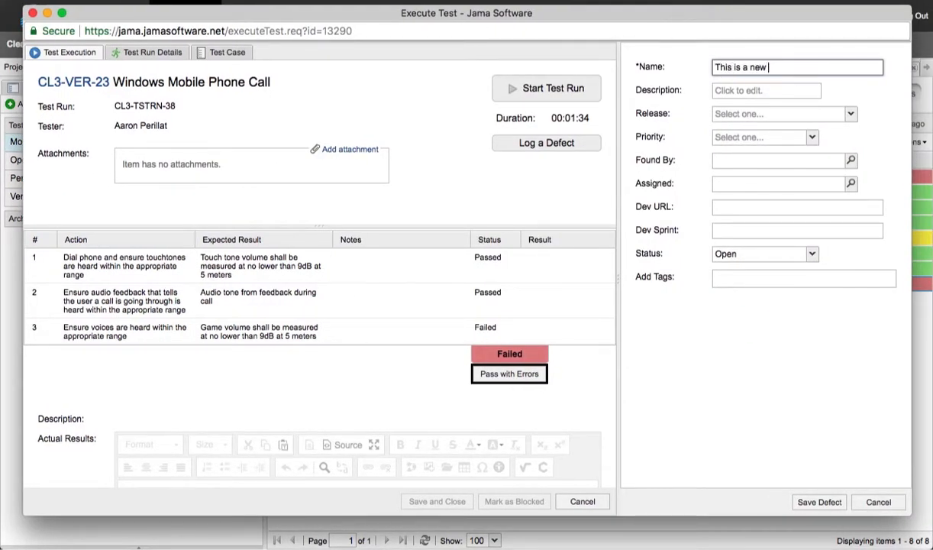
left_click(763, 137)
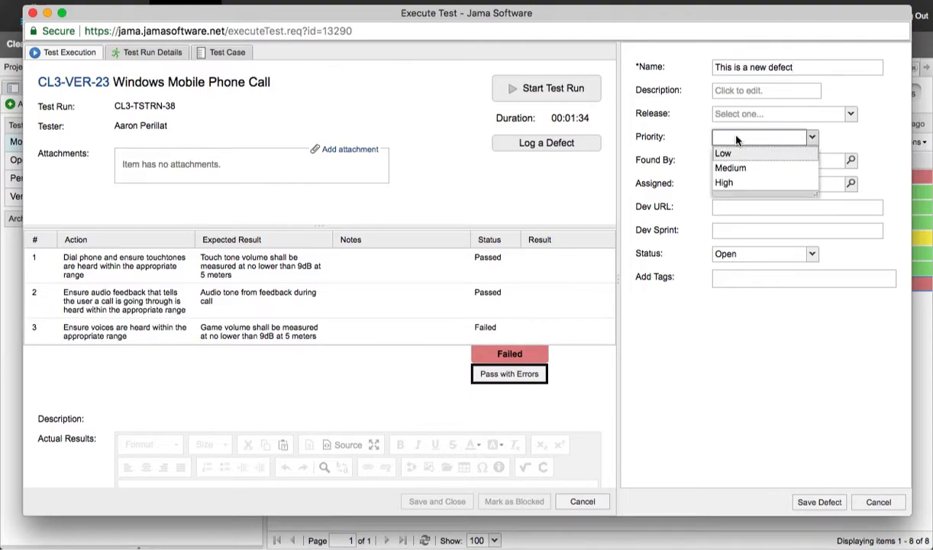
left_click(729, 163)
- Insert the speaker volume image into the defect's description and set its width to 200
left_click(763, 90)
left_click_drag(925, 144, 529, 211)
double_click(457, 266)
left_click(403, 317)
key("BackSpace")
key("BackSpace")
key("BackSpace")
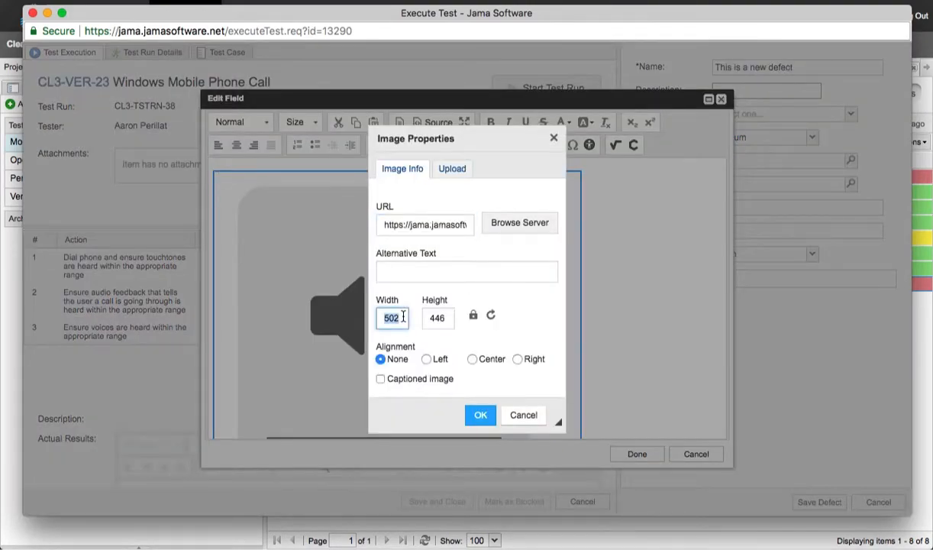
type("200")
left_click(479, 415)
- Add the text "Please reference the above image" below the image and finish editing the description
left_click(441, 310)
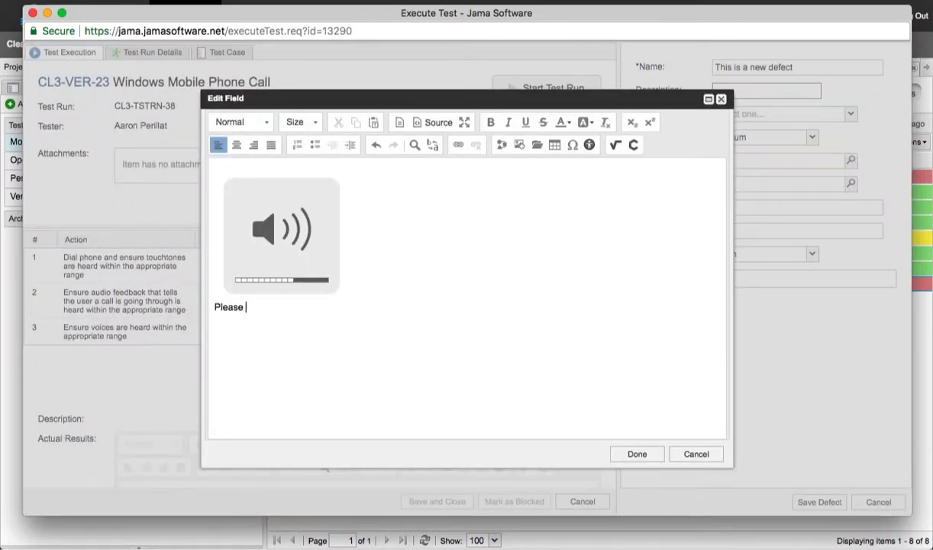
type("Please reference the above image")
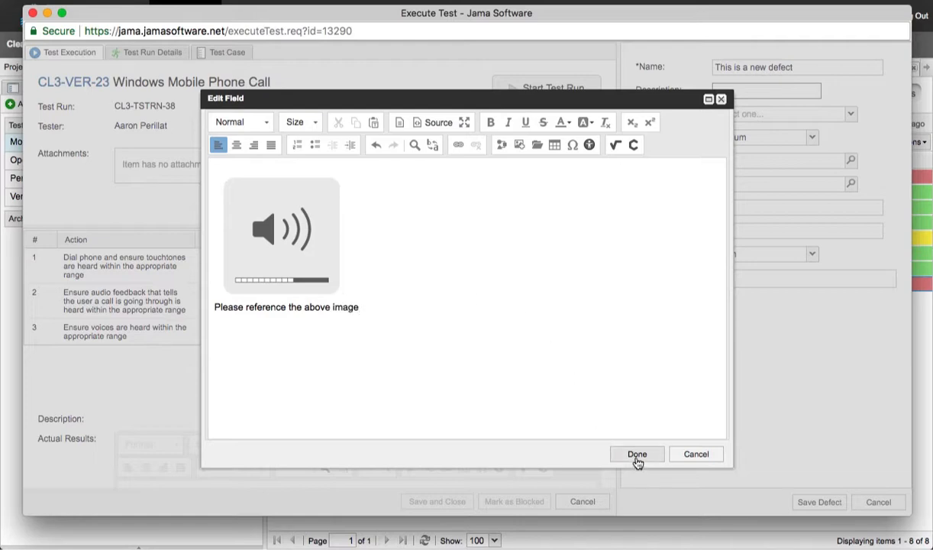
left_click(638, 455)
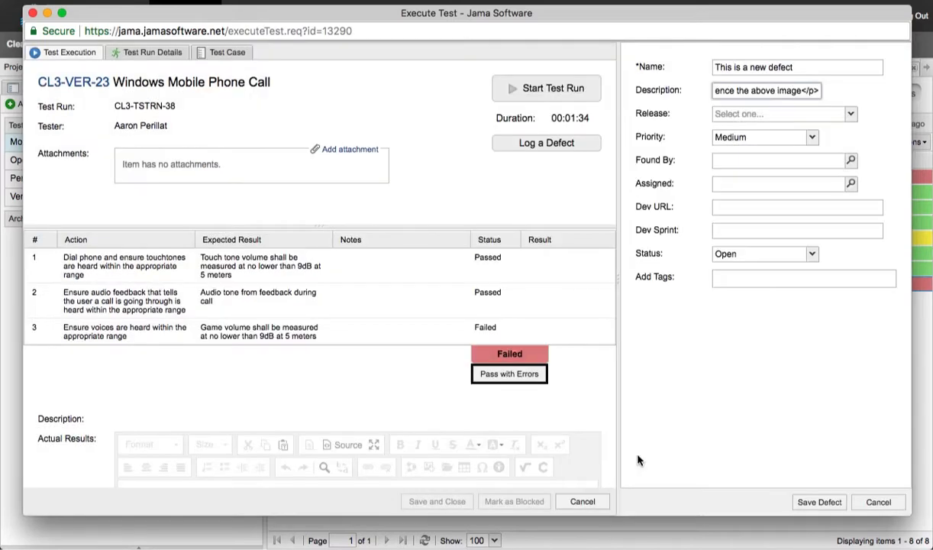
- Save the defect and exit the test run without restarting it
left_click(819, 501)
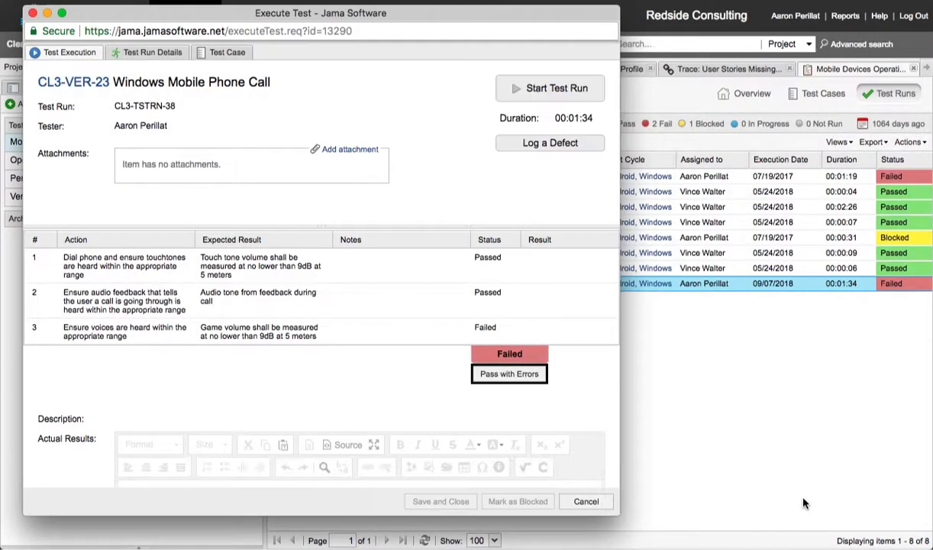
left_click(598, 500)
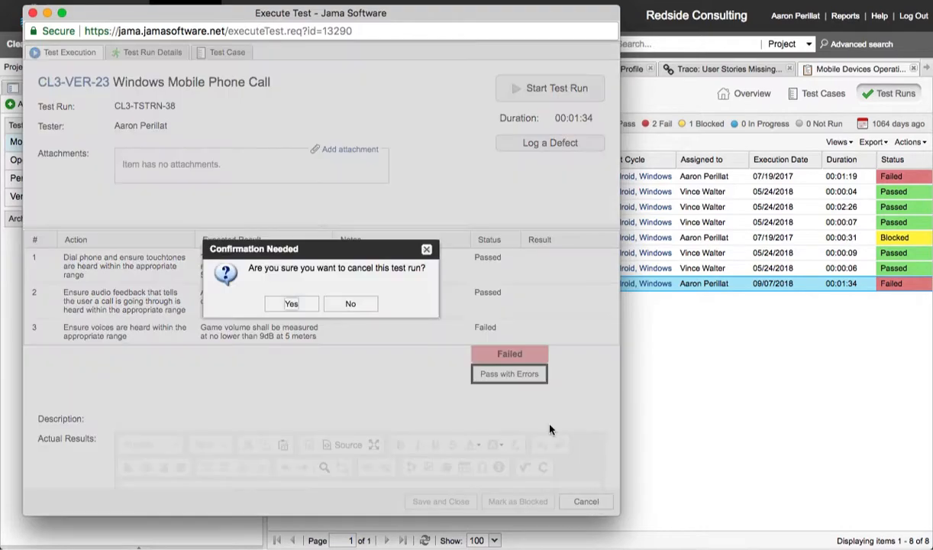
left_click(291, 303)
- Show the test runs of the iOS cycle, and add a test plan named New Test Plan with the default contents
left_click(395, 124)
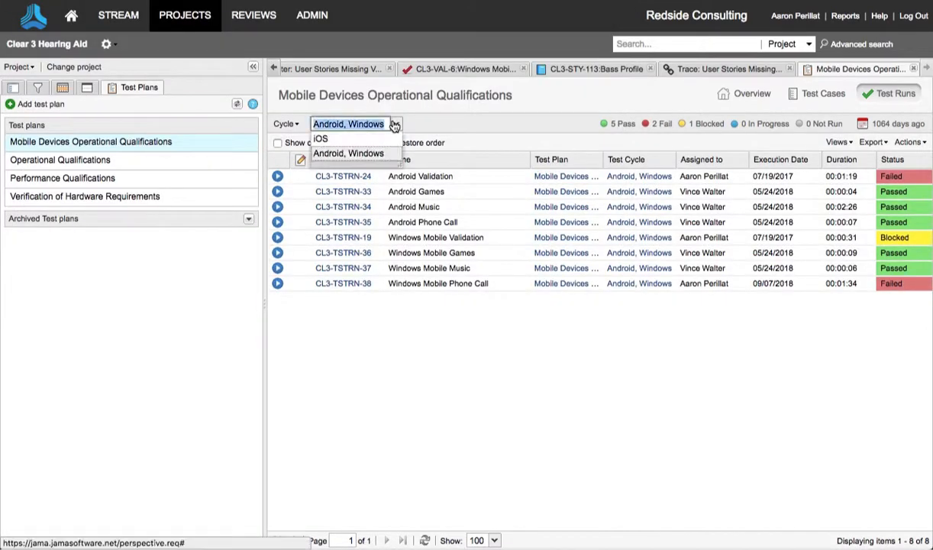
left_click(354, 140)
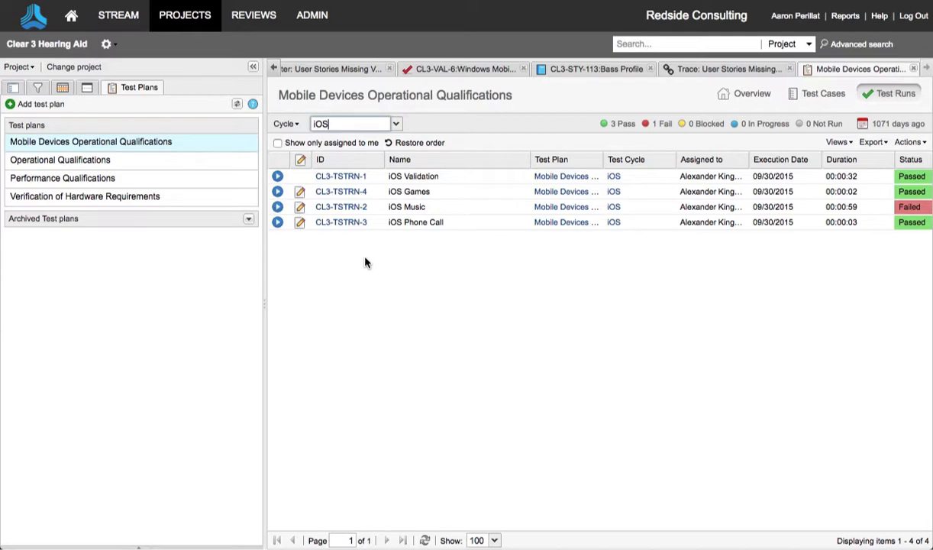
left_click(42, 105)
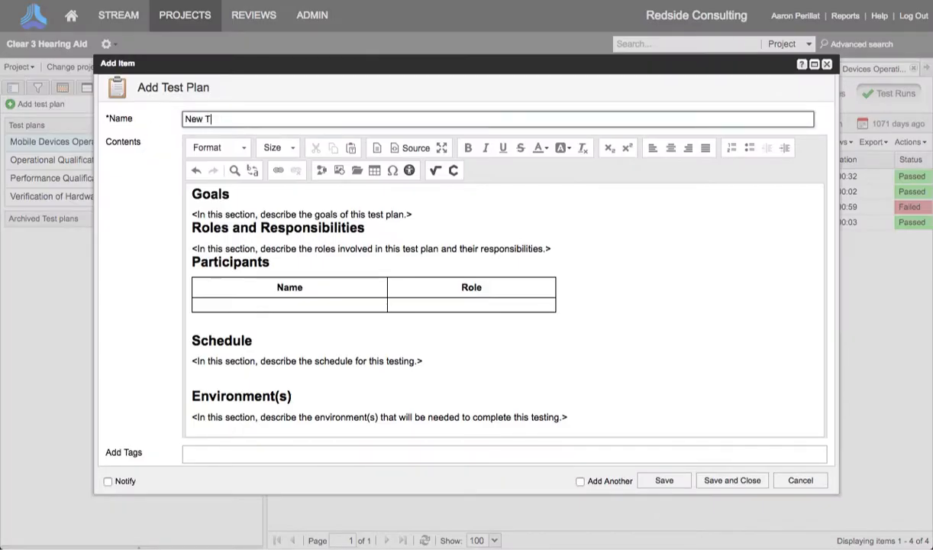
left_click(729, 481)
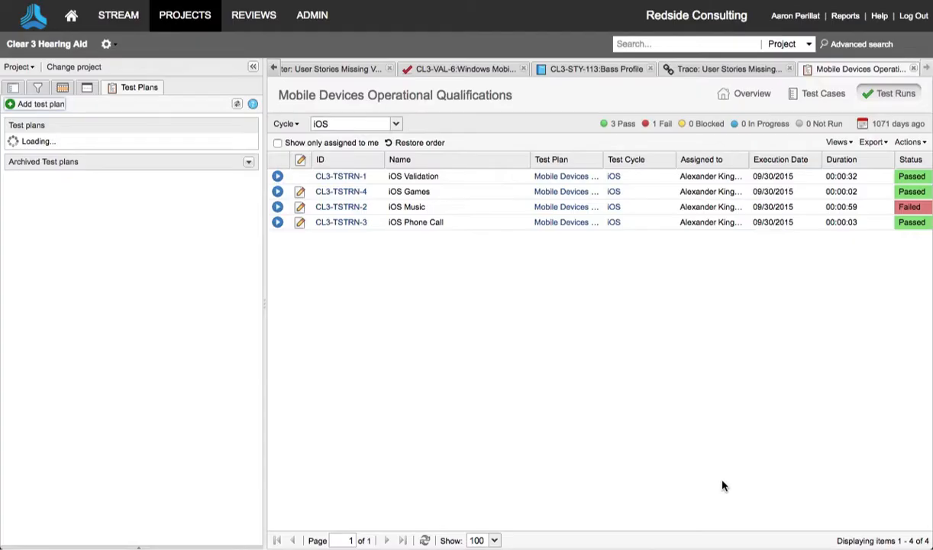
- Add the Verification Protocols from the Sound Processor's Software component to New Test Plan, creating test groups automatically by hierarchy
left_click(823, 95)
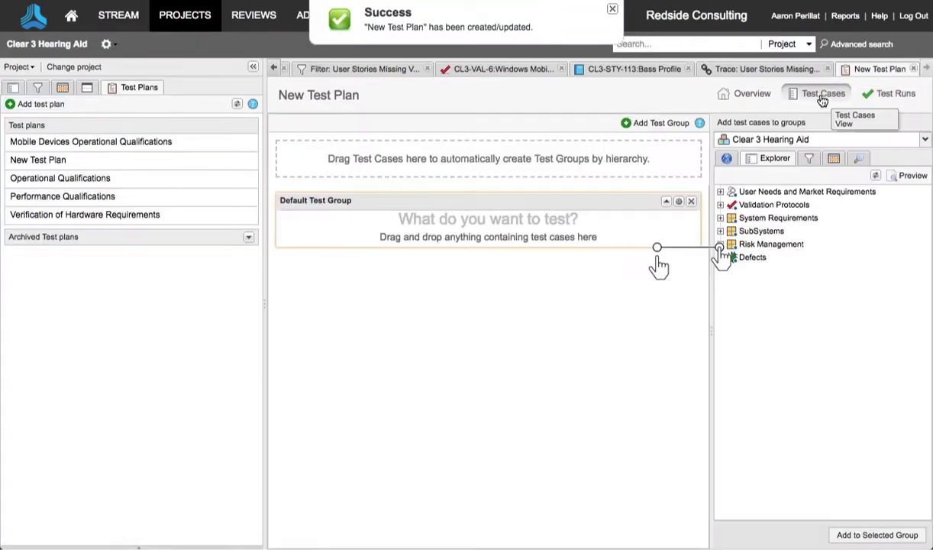
left_click(720, 230)
left_click(732, 271)
left_click(731, 270)
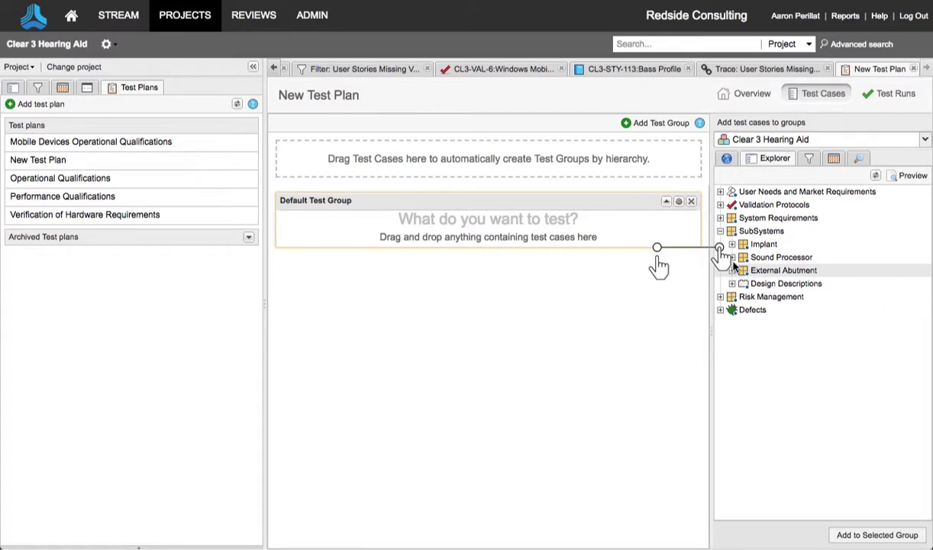
left_click(731, 258)
left_click(743, 283)
left_click_drag(806, 336, 491, 159)
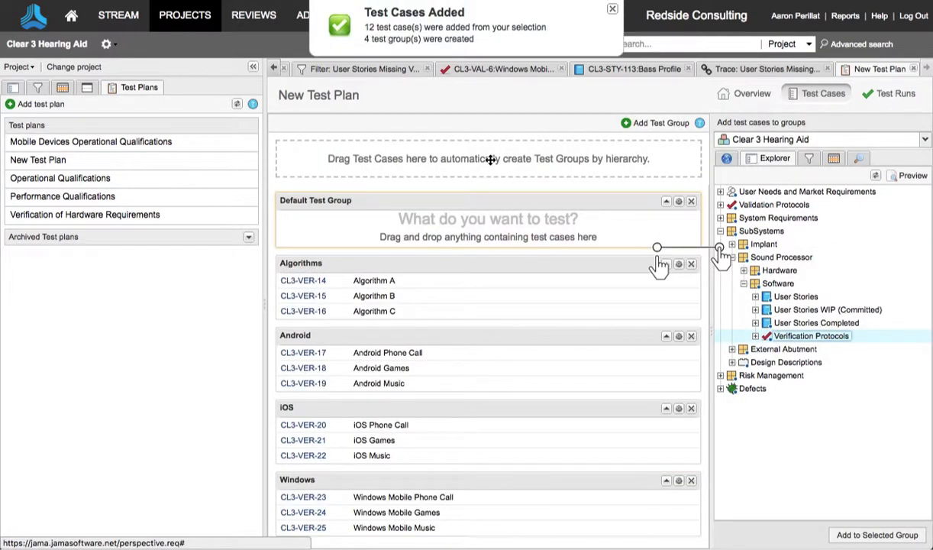
- Add the first test cycle to New Test Plan, named Cycle 1, with all test groups included
left_click(898, 98)
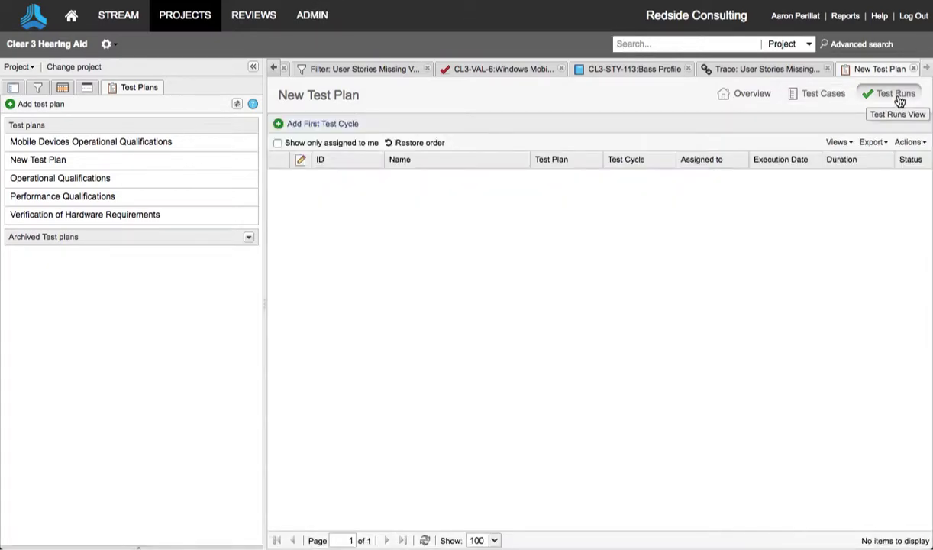
left_click(325, 124)
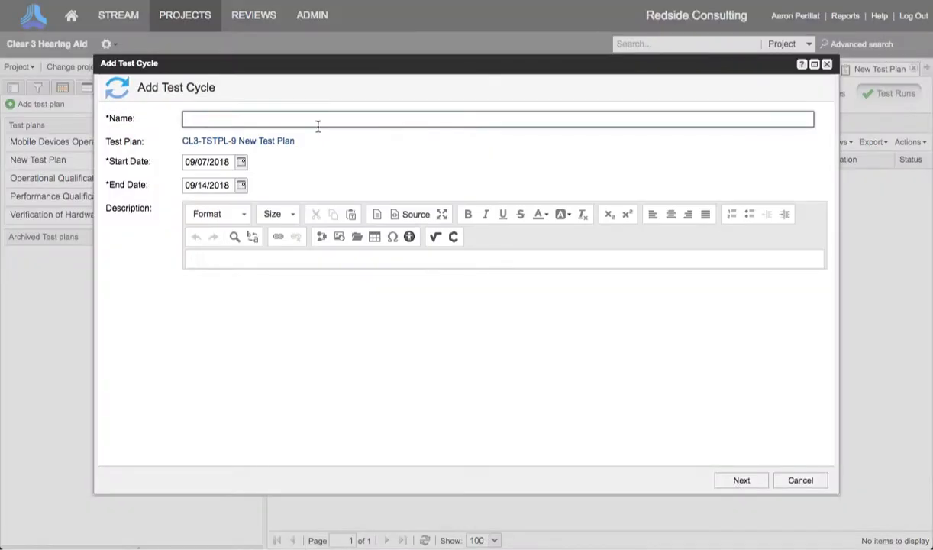
left_click(734, 484)
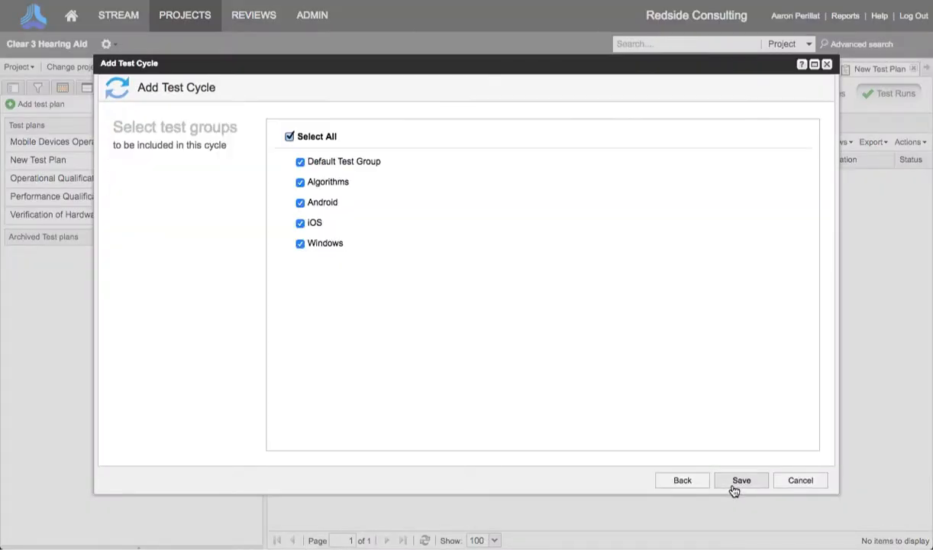
left_click(737, 485)
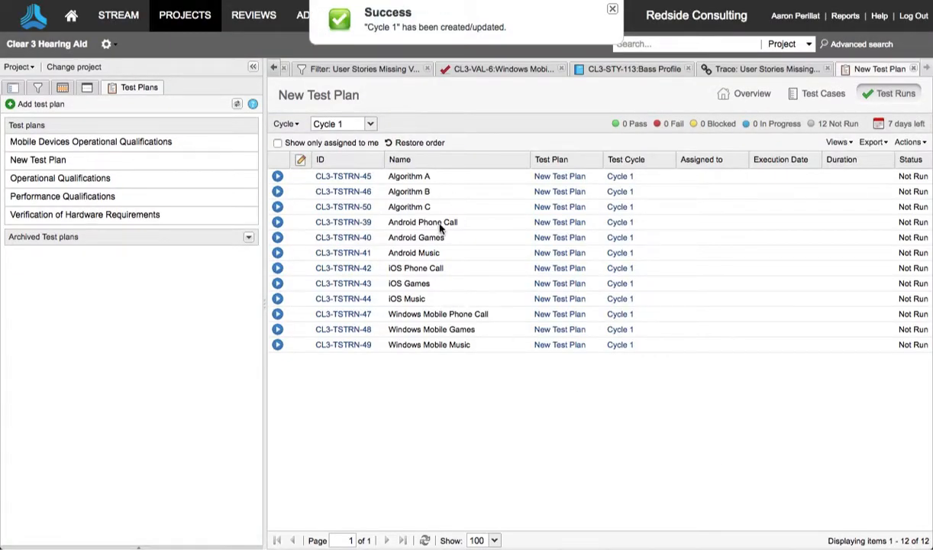
- Batch update the Algorithm A, B and C and the iOS Phone Call, Games and Music test runs to Passed
left_click(458, 179)
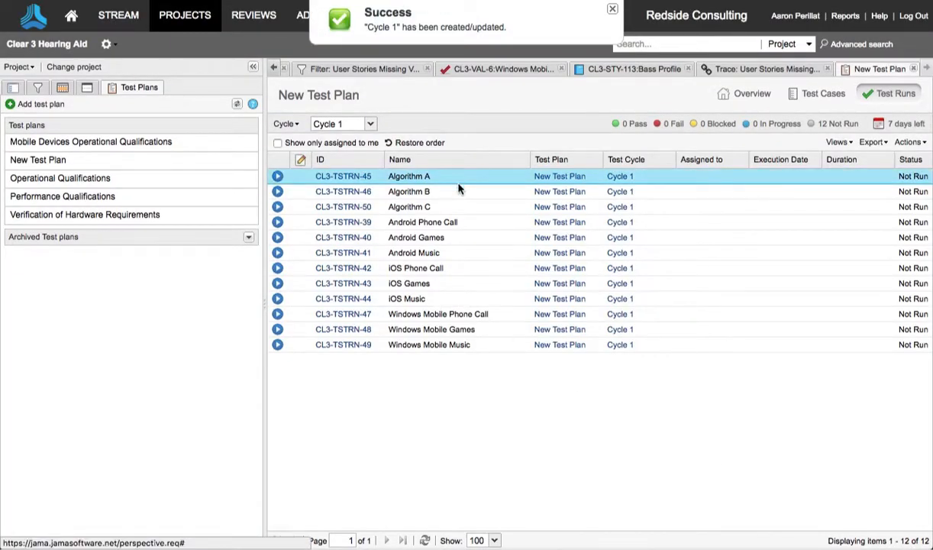
left_click(460, 191, "super")
left_click(460, 207, "super")
left_click(461, 268, "super")
left_click(461, 283, "super")
left_click(462, 298, "super")
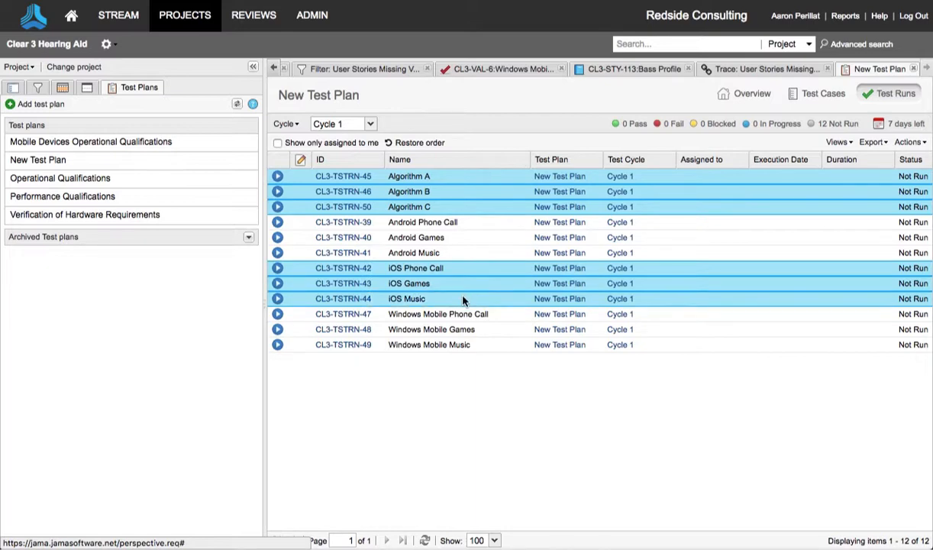
left_click(908, 142)
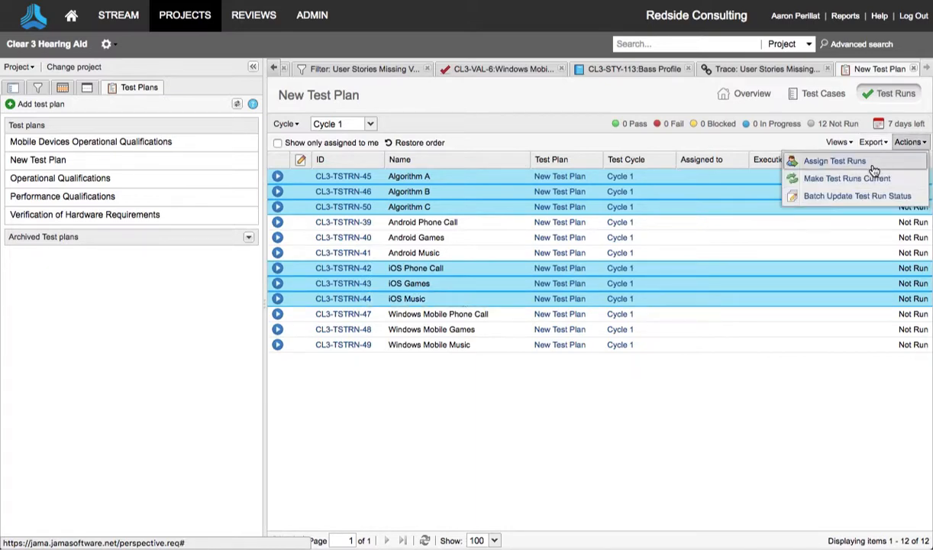
left_click(817, 193)
left_click(649, 425)
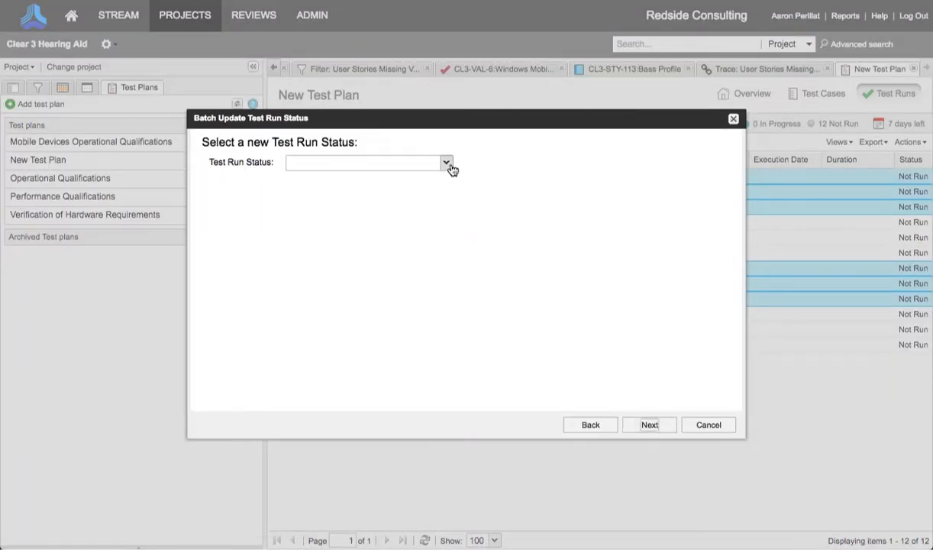
left_click(446, 163)
left_click(305, 179)
left_click(647, 425)
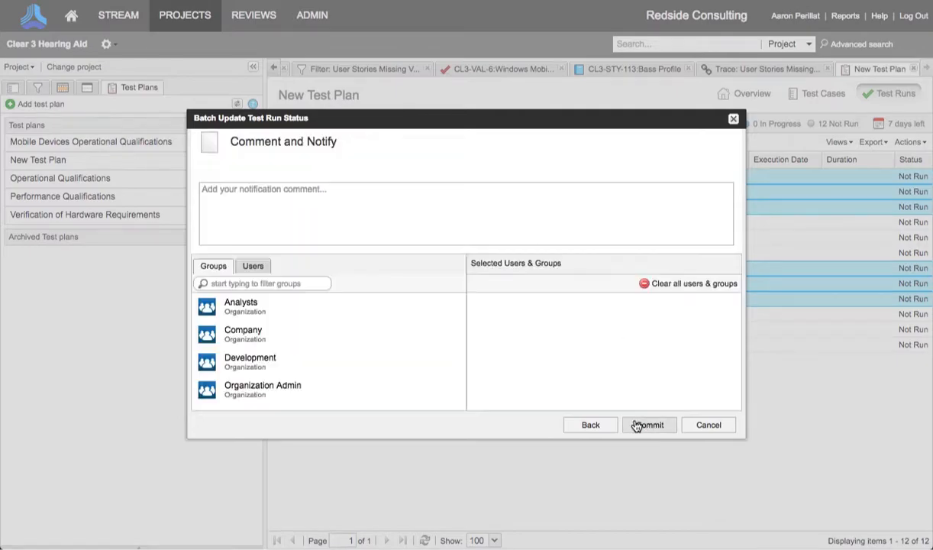
left_click(642, 424)
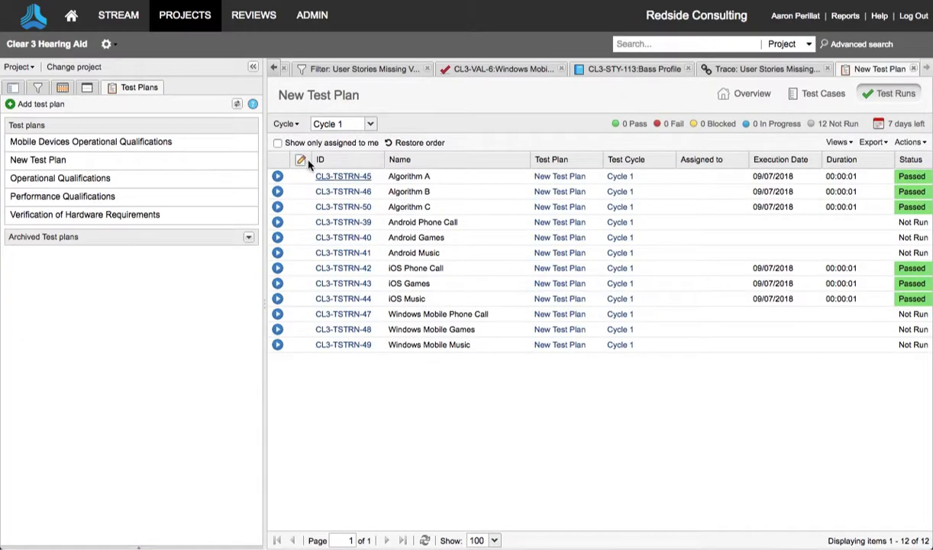
- Add a test cycle named Cycle 2 with all test groups, excluding test runs that most recently passed
left_click(285, 123)
left_click(301, 160)
type("Cycle 2")
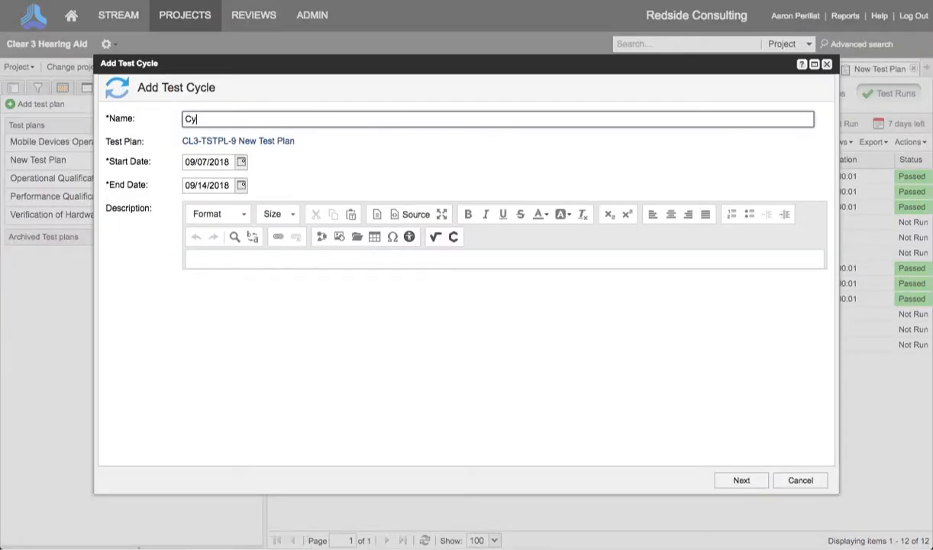
left_click(741, 479)
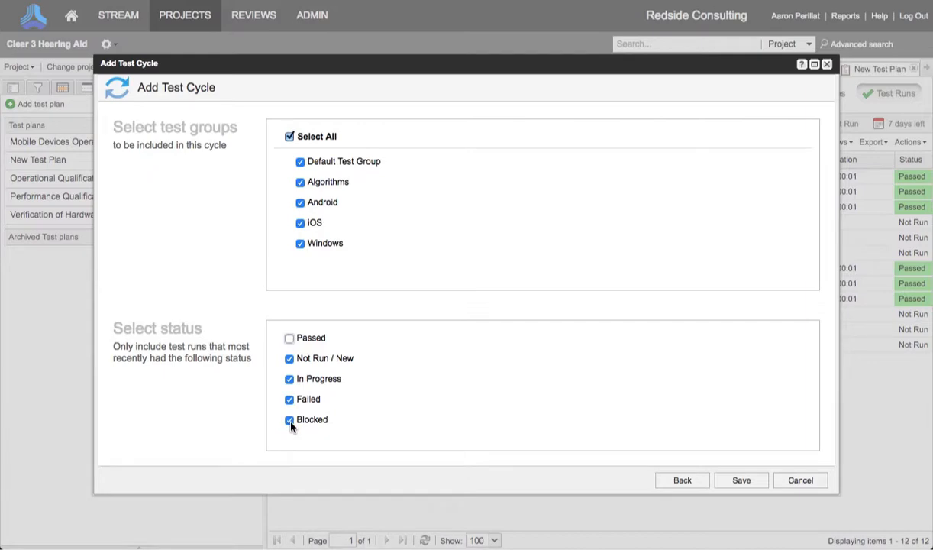
left_click(289, 379)
left_click(737, 481)
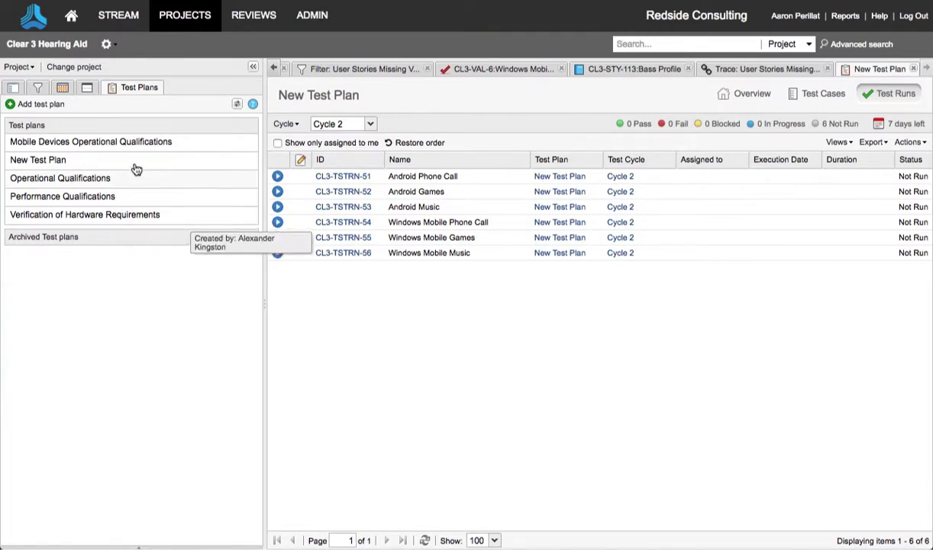
- Open the Sound Processor's Software component in the project explorer, filter its items to User Story, and show them in trace view
left_click(13, 87)
left_click(42, 291)
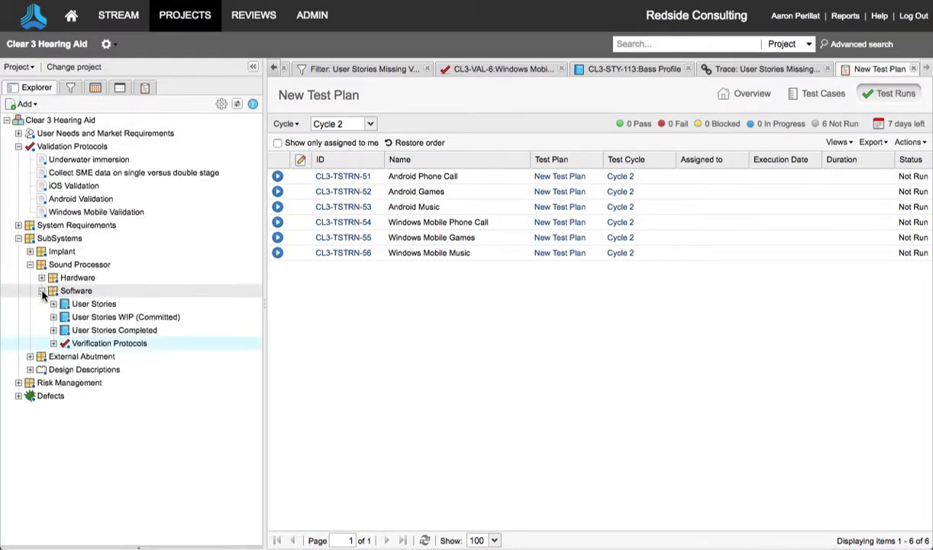
left_click(85, 291)
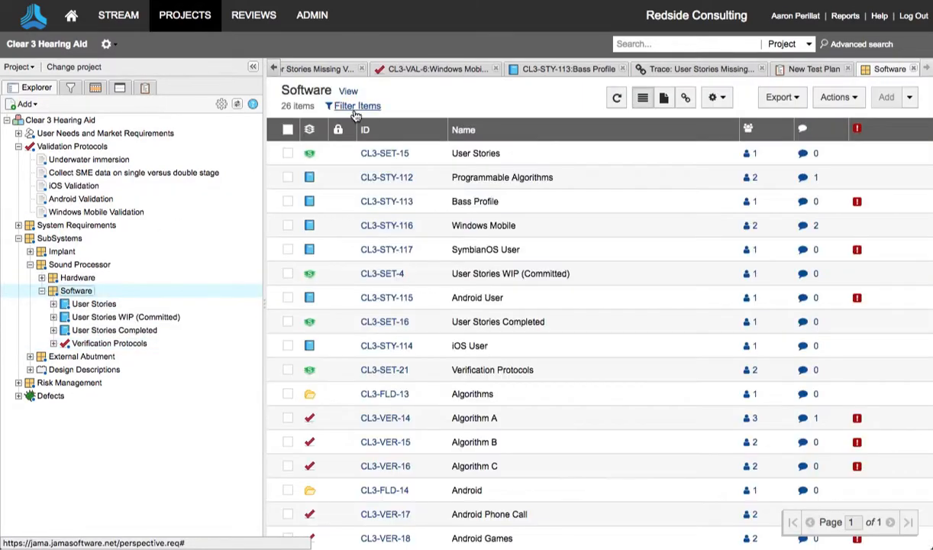
left_click(343, 106)
left_click(288, 247)
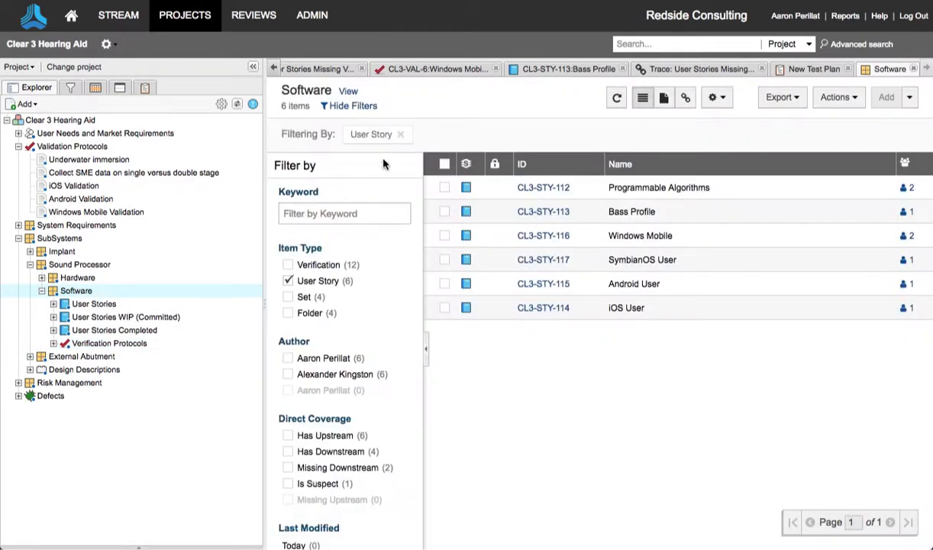
left_click(685, 97)
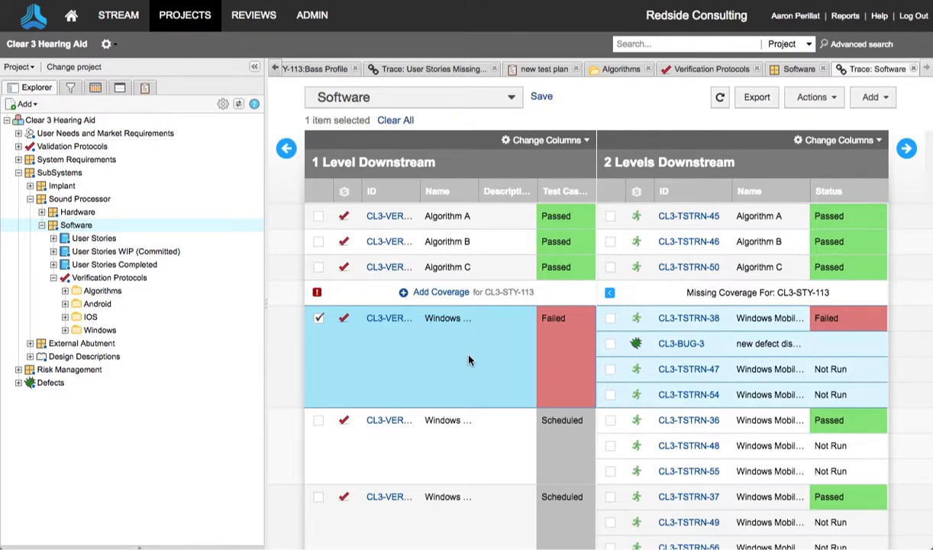
- Review the project's traceability from requirements down to defects in the saved Full Coverage View of the Coverage Explorer, and close the explorer
left_click(18, 66)
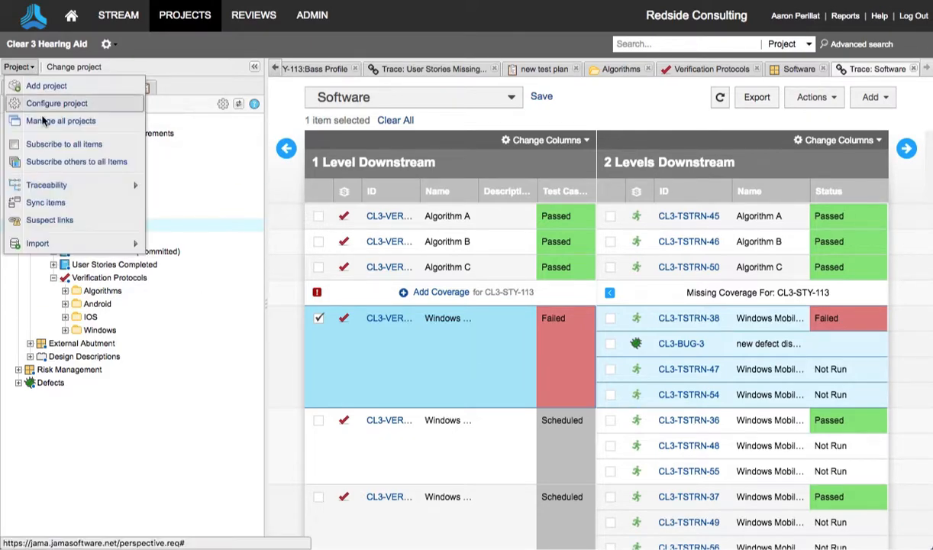
mouse_move(113, 196)
left_click(191, 205)
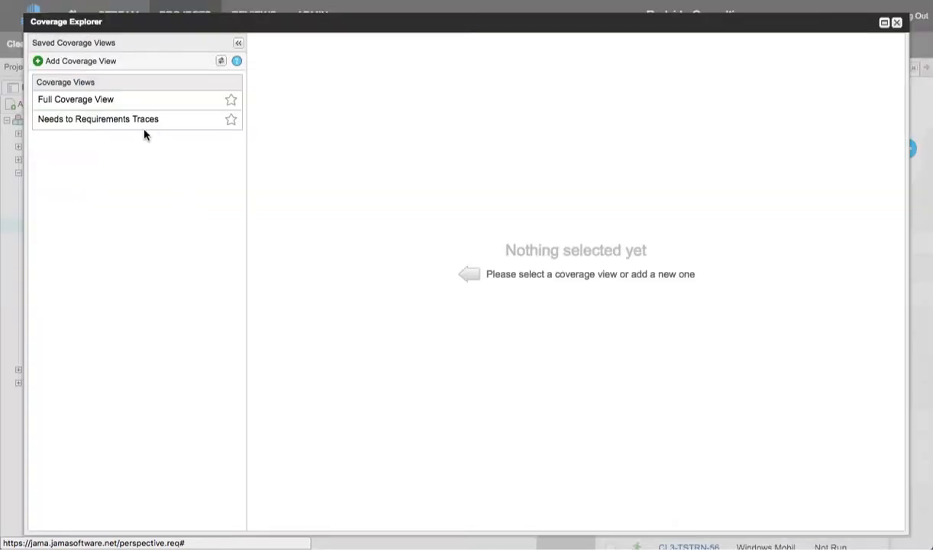
left_click(104, 100)
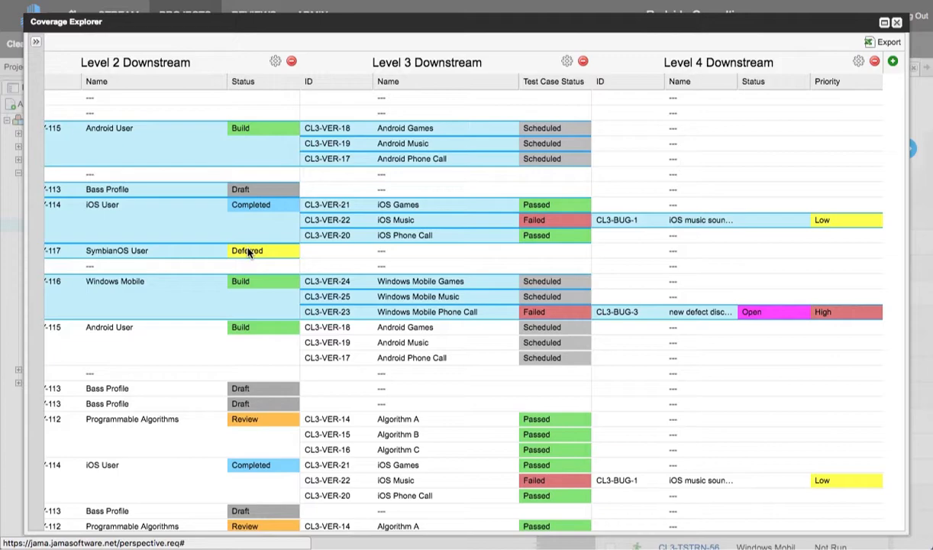
left_click(896, 22)
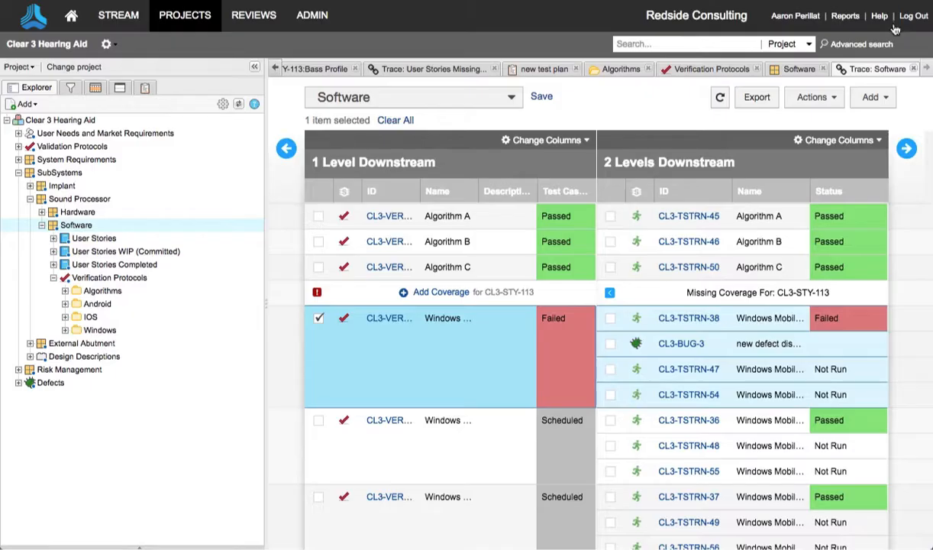
- Open the Clear 3 Hearing Aid project dashboard and review its verification, risk status, missing validation tests and validation status widgets
left_click(57, 119)
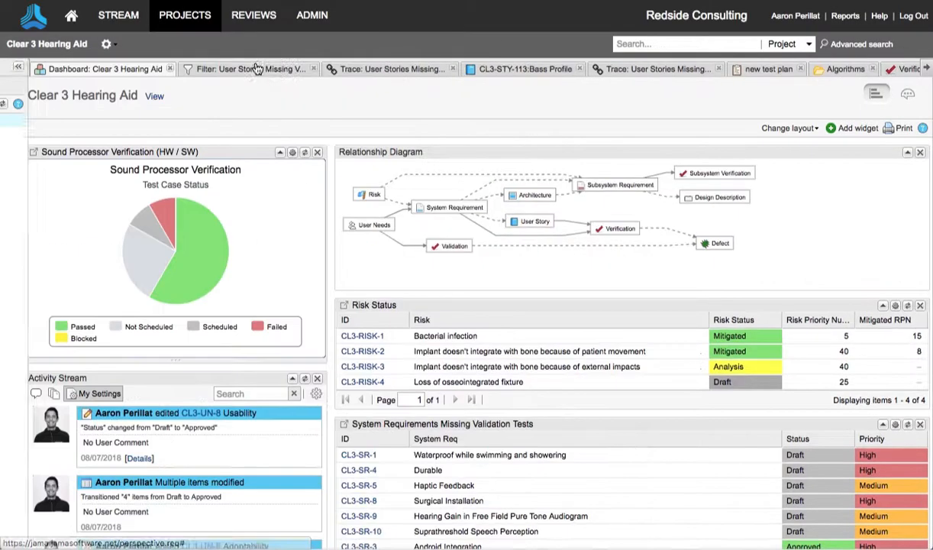
scroll(363, 367, "down", 8)
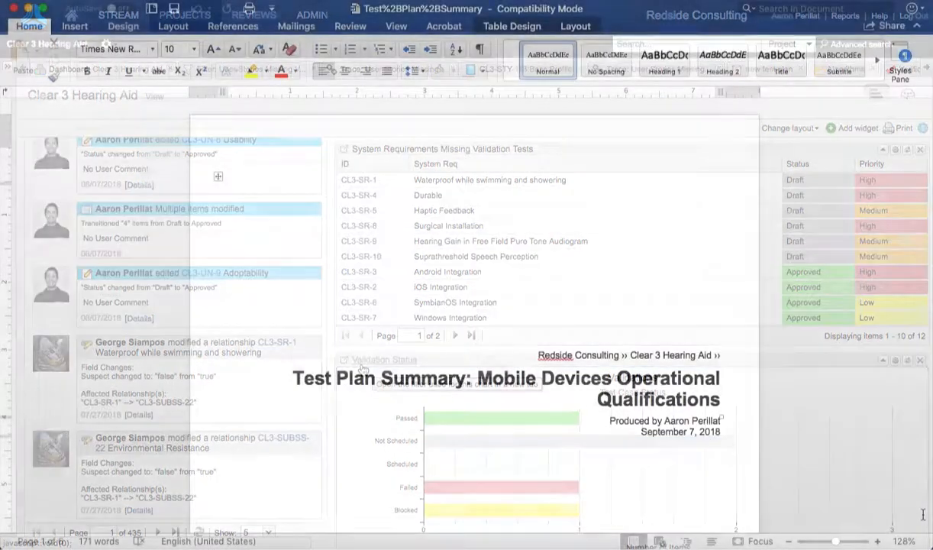
- Switch to the Test Plan Summary report in Word and examine its test results, test runs per cycle and defects per cycle
scroll(922, 515, "down", 10)
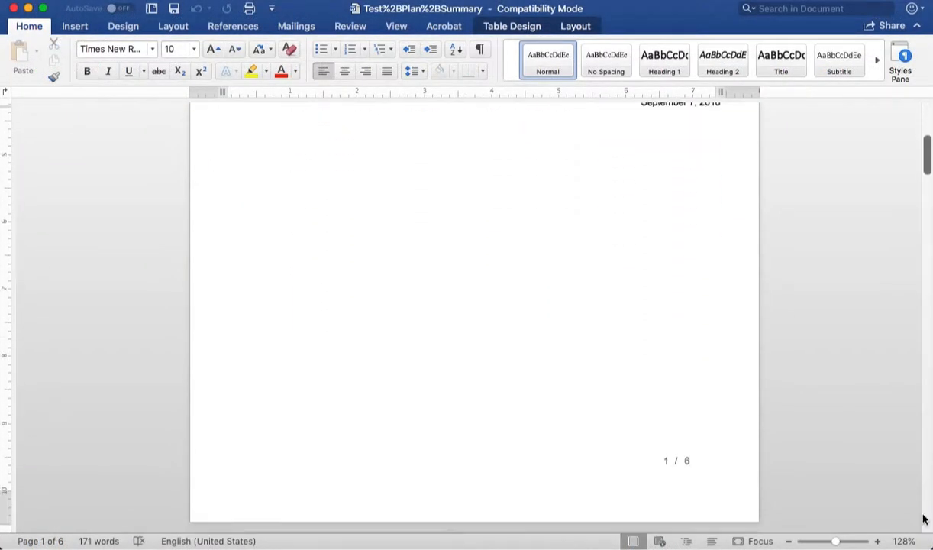
scroll(922, 515, "down", 5)
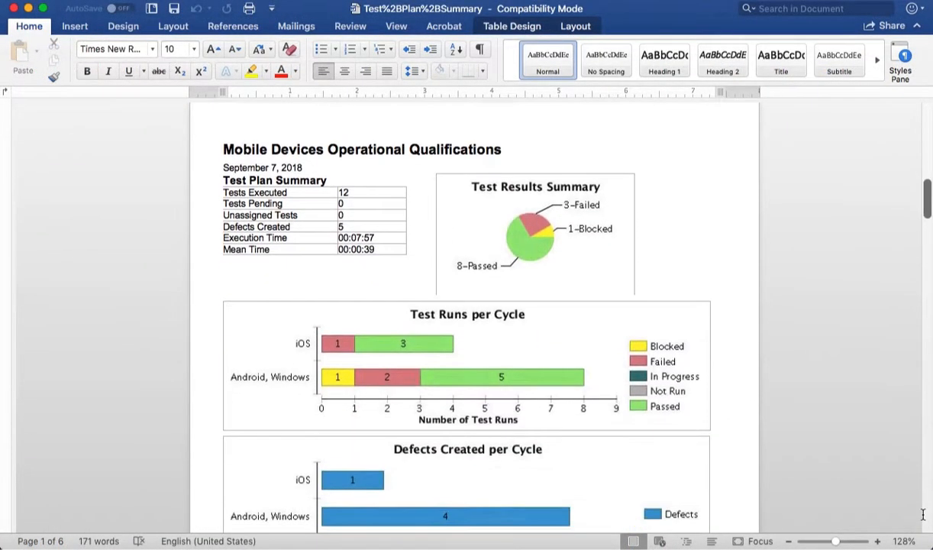